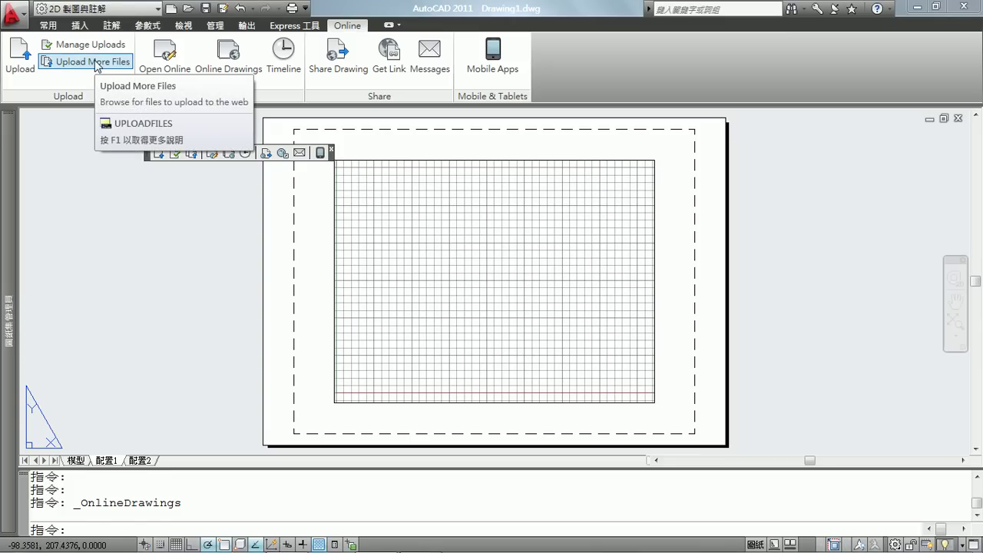
# Step: Start uploading more files to AutoCAD WS and enter the Autodesk account username and password
pyautogui.click(97, 66)
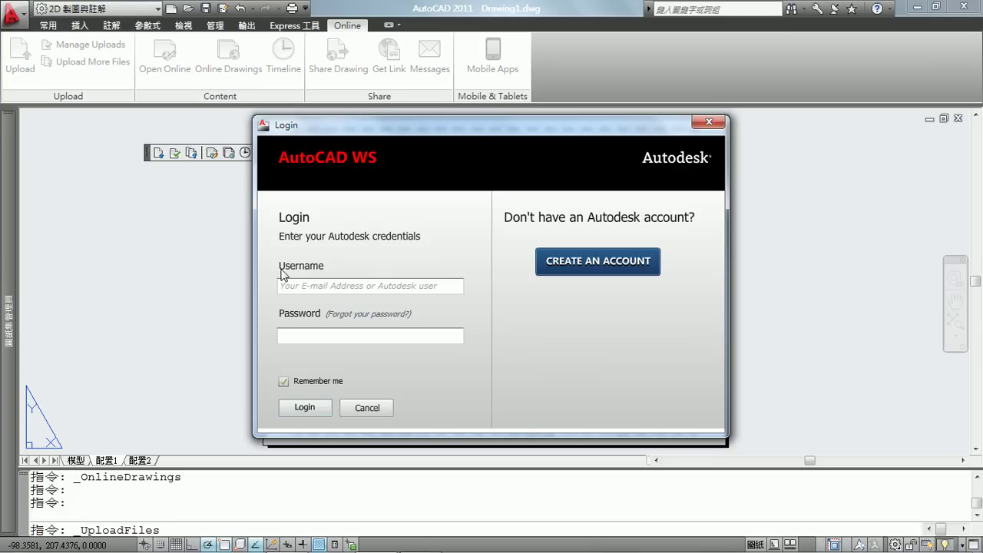
pyautogui.click(290, 284)
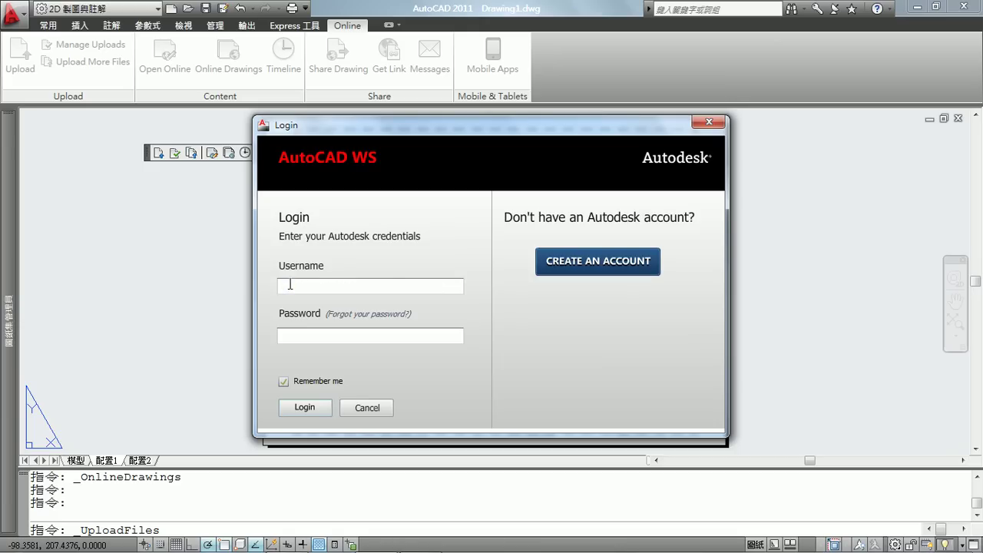
pyautogui.click(449, 288)
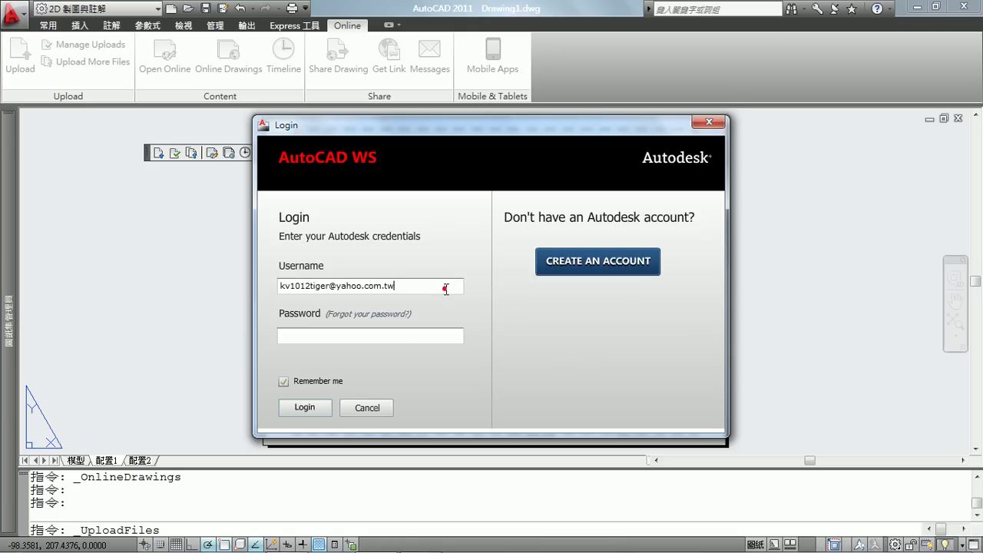
pyautogui.click(381, 334)
# Step: Log in, then pick 平面圖.dwg from the OS (C:) drive for upload
pyautogui.click(311, 407)
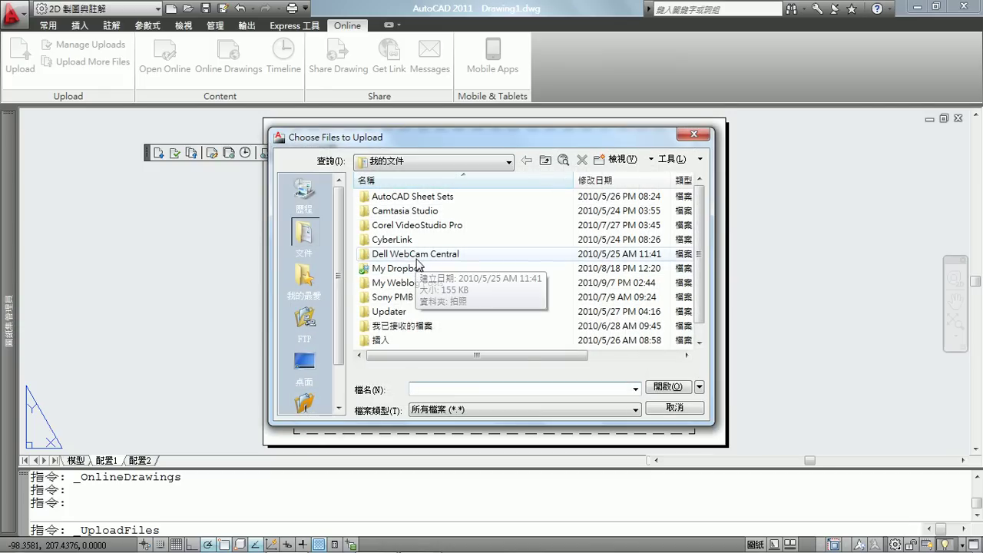
pyautogui.click(428, 161)
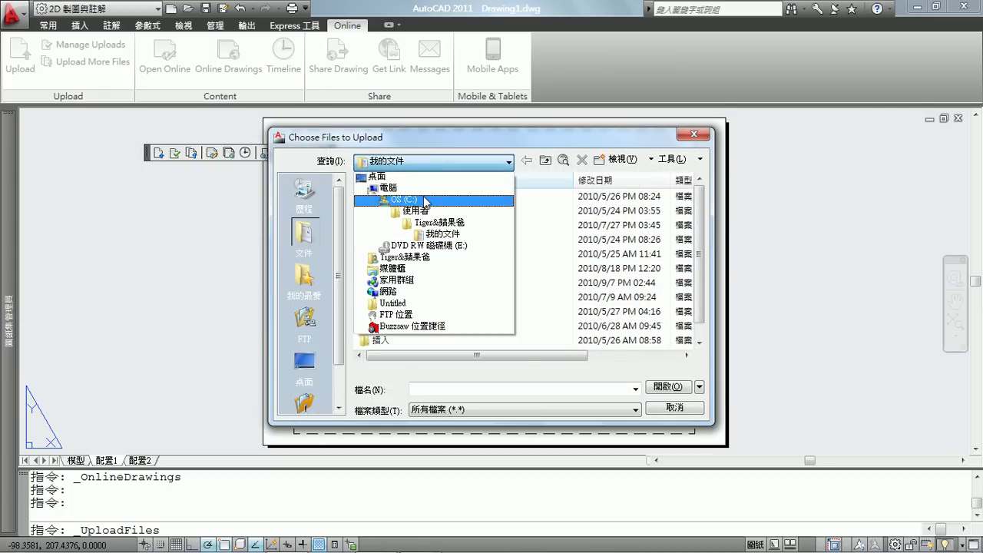
pyautogui.click(425, 201)
pyautogui.moveTo(697, 244); pyautogui.dragTo(686, 334)
pyautogui.click(402, 342)
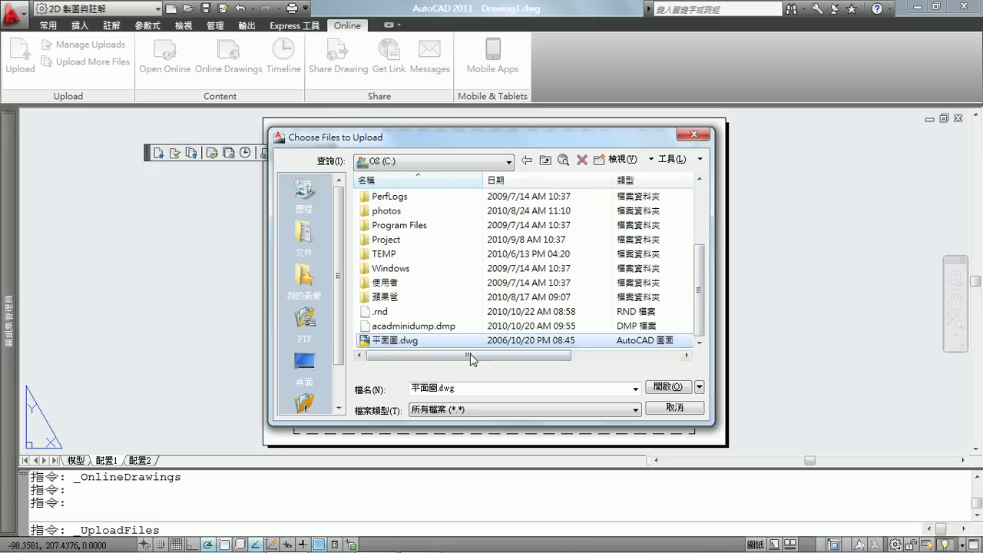
pyautogui.click(667, 388)
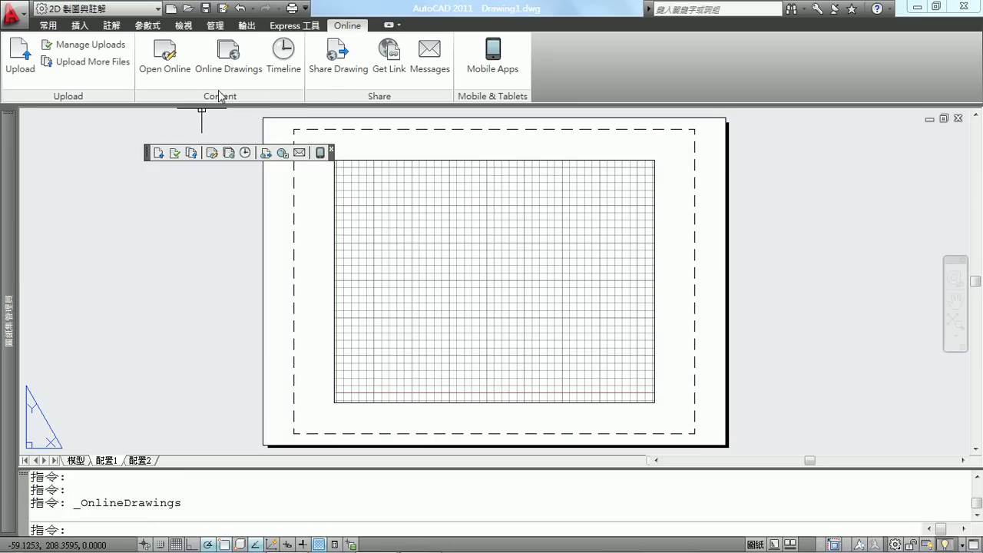
# Step: Open Online Drawings, select the uploaded 平面圖.dwg, and maximize the browser window
pyautogui.click(238, 67)
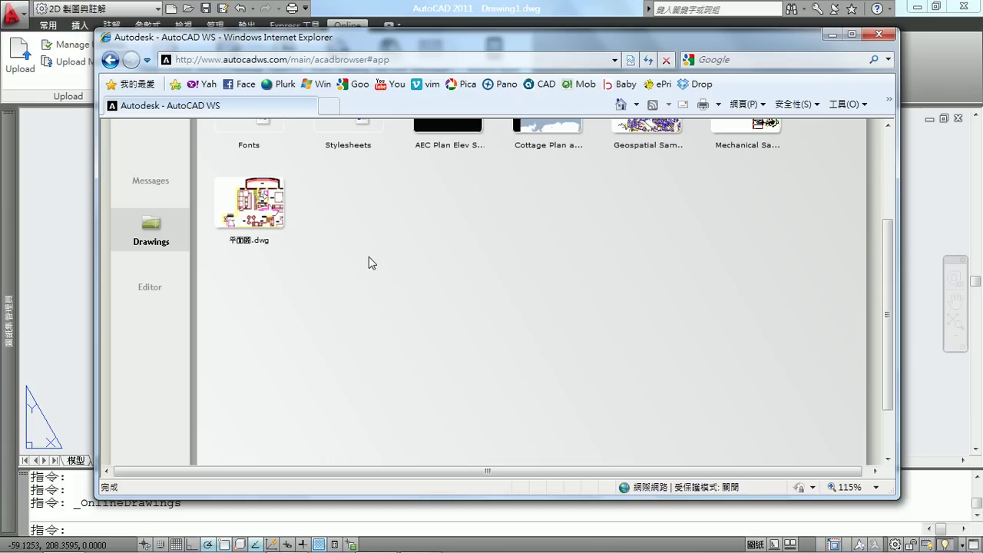
pyautogui.click(262, 220)
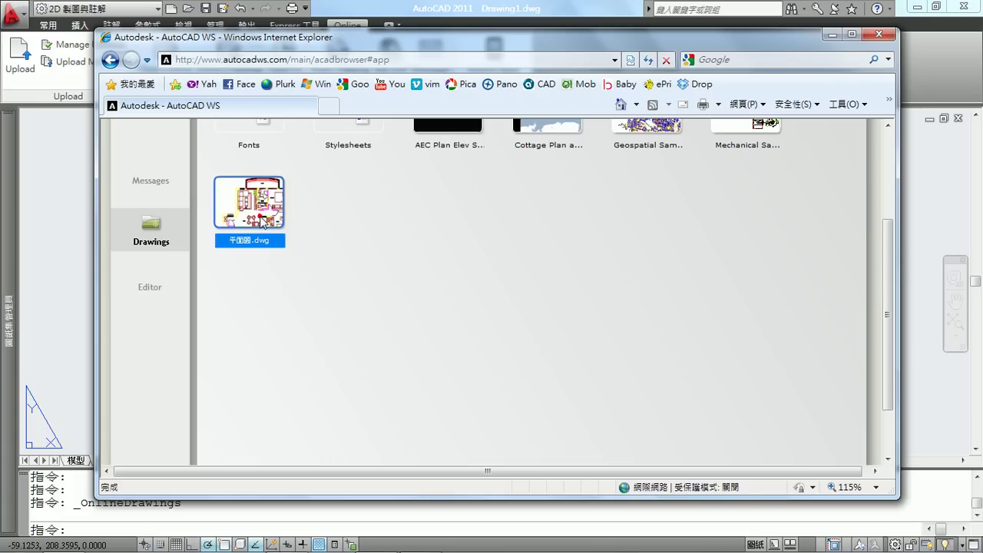
pyautogui.doubleClick(437, 38)
pyautogui.scroll(3, 291, 211)
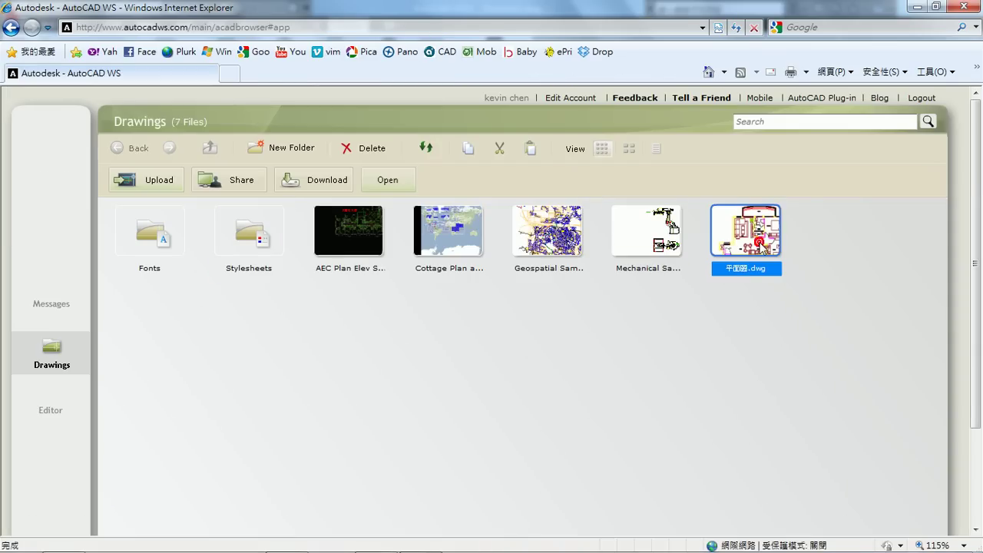
# Step: Open 平面圖.dwg in the online editor in full-screen view, zoomed in on the 客廳 label
pyautogui.click(408, 186)
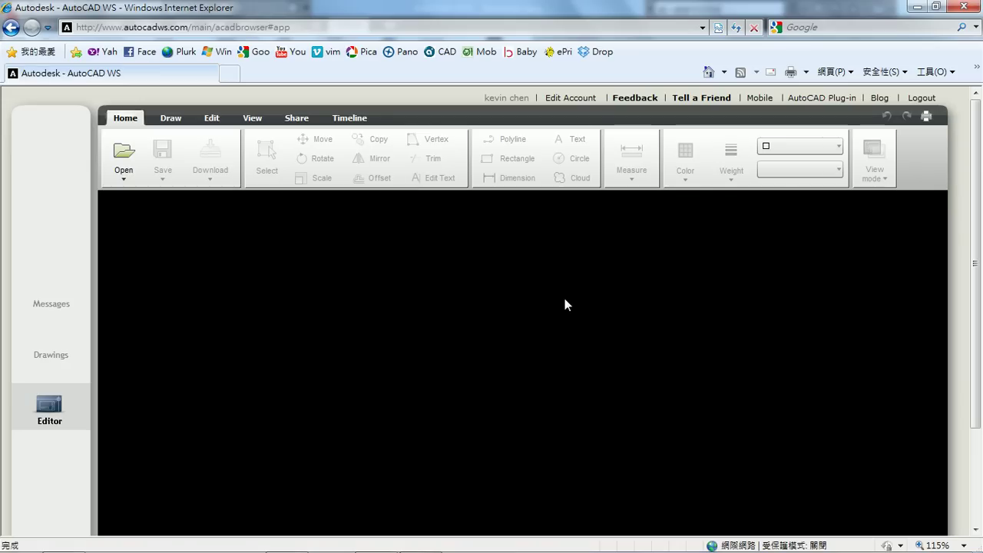
pyautogui.scroll(-1, 565, 305)
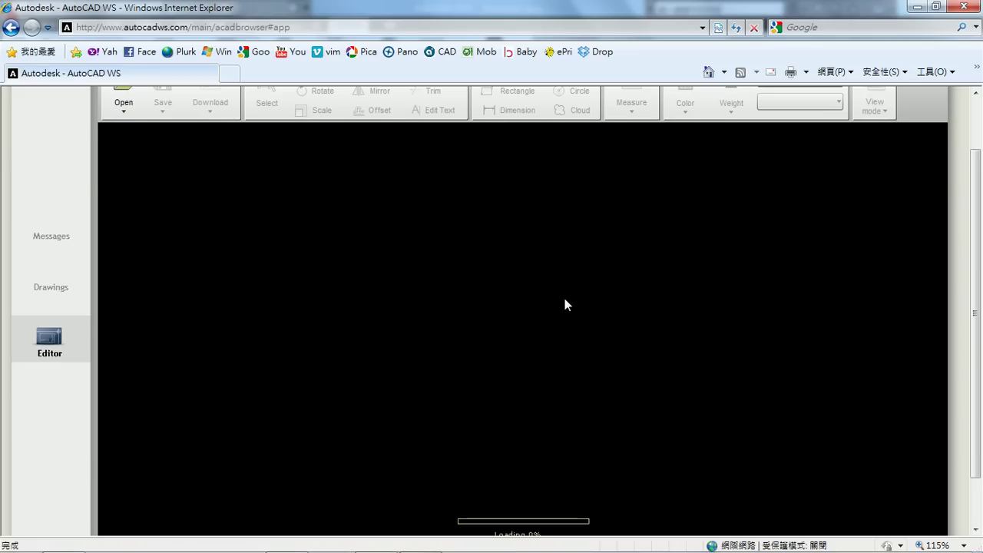
pyautogui.scroll(-1, 565, 305)
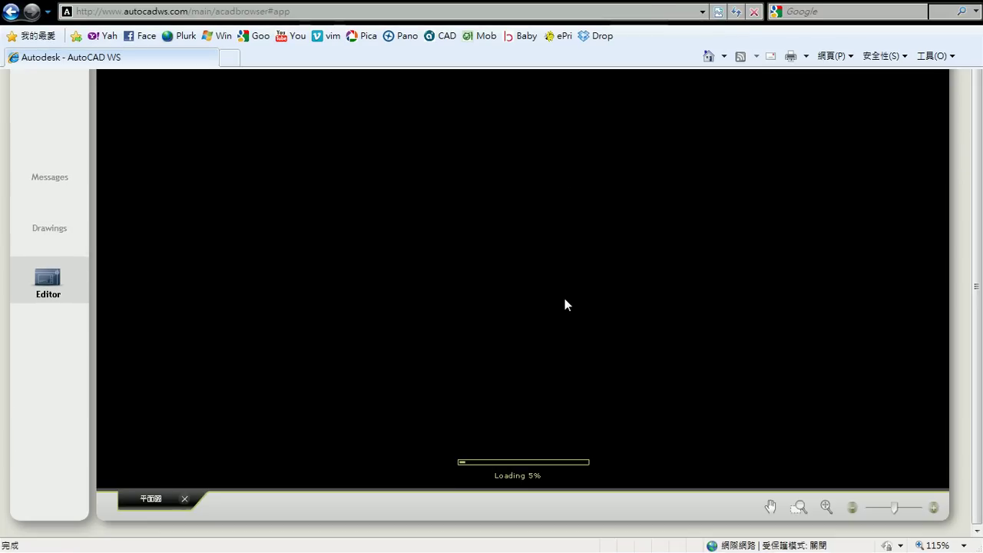
pyautogui.press('F11')
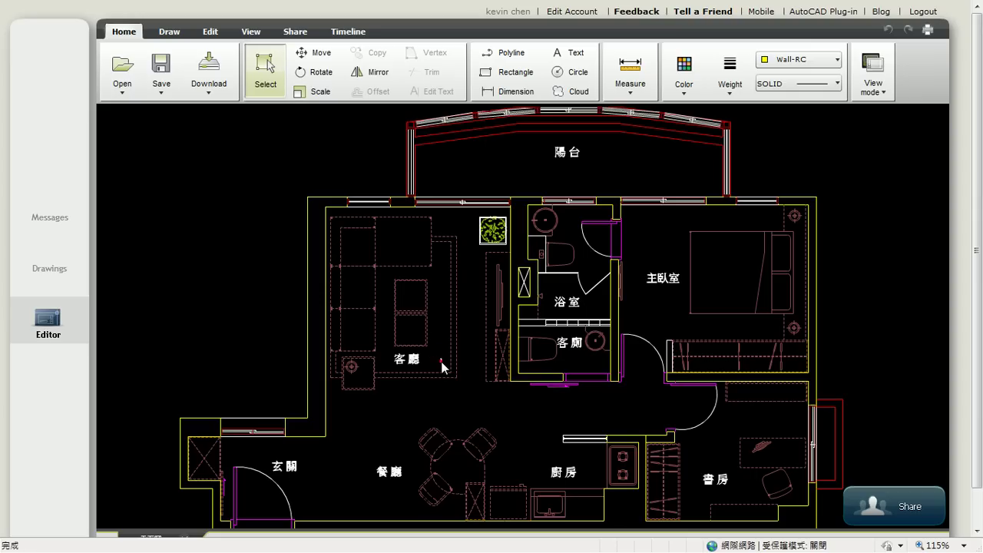
pyautogui.scroll(2, 414, 373)
pyautogui.scroll(1, 414, 364)
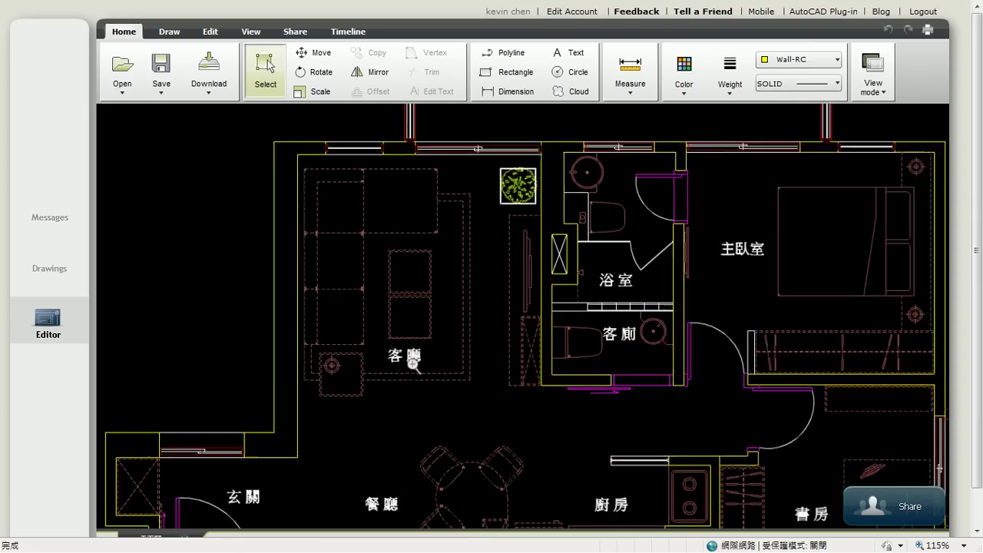
pyautogui.scroll(3, 413, 364)
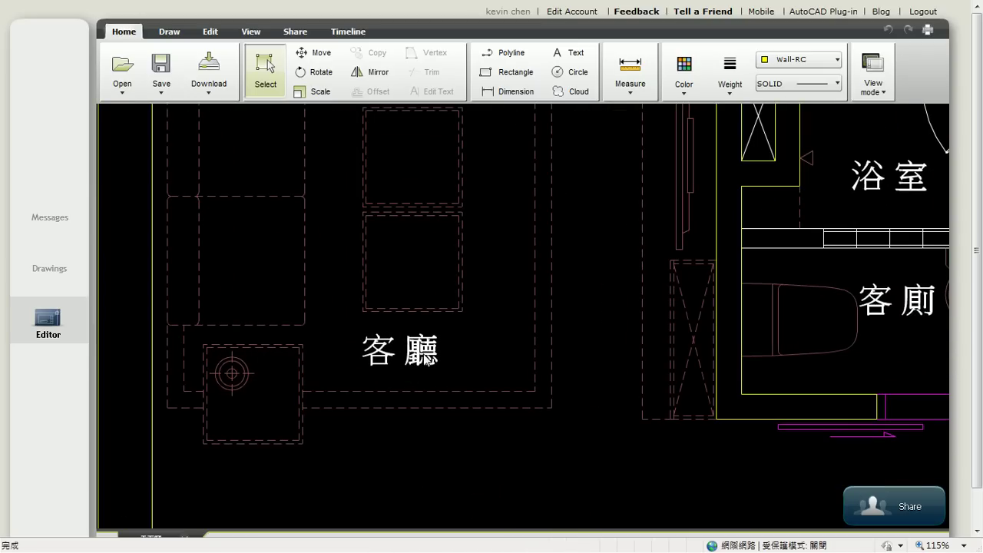
# Step: Move the 客廳 label 1000 units downward, then zoom out to show the whole apartment
pyautogui.click(317, 52)
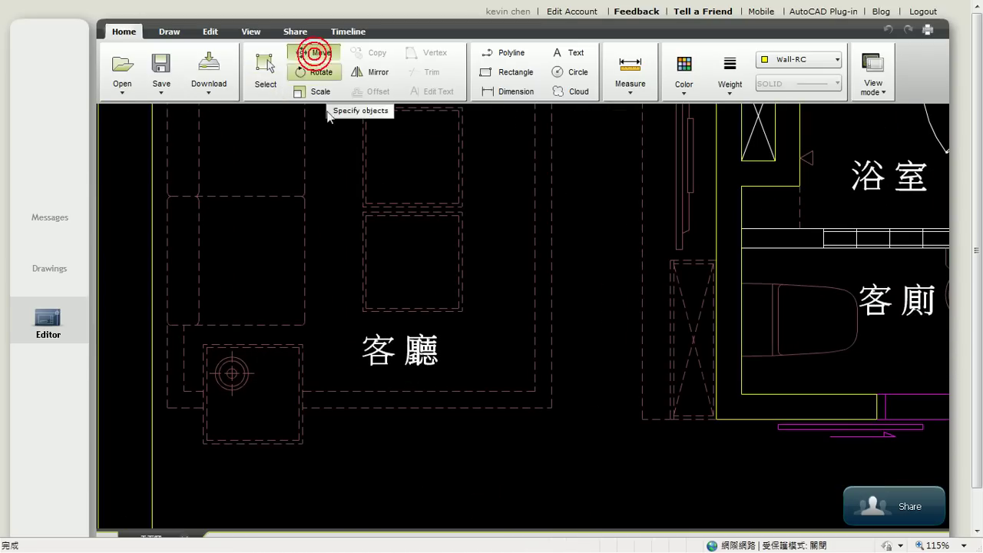
pyautogui.click(417, 352)
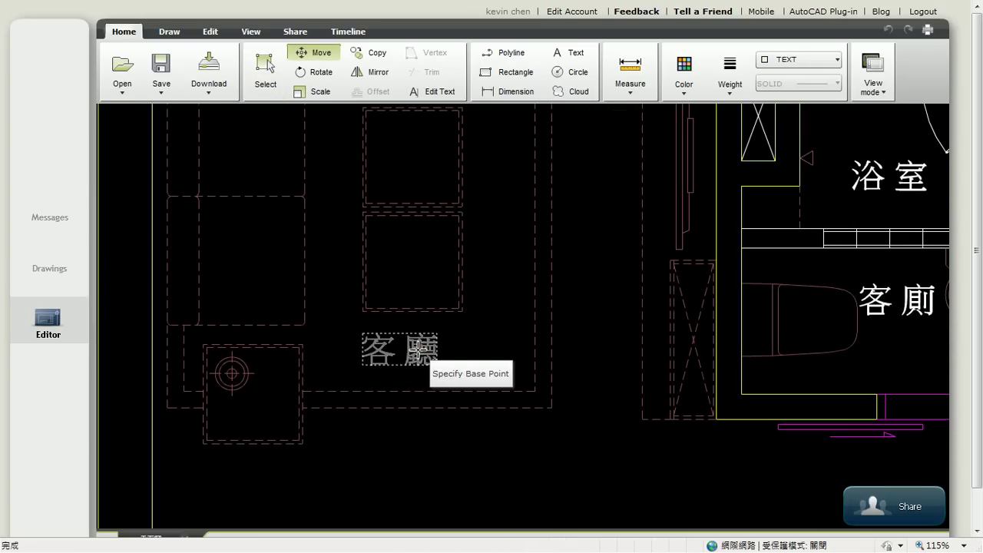
pyautogui.click(416, 352)
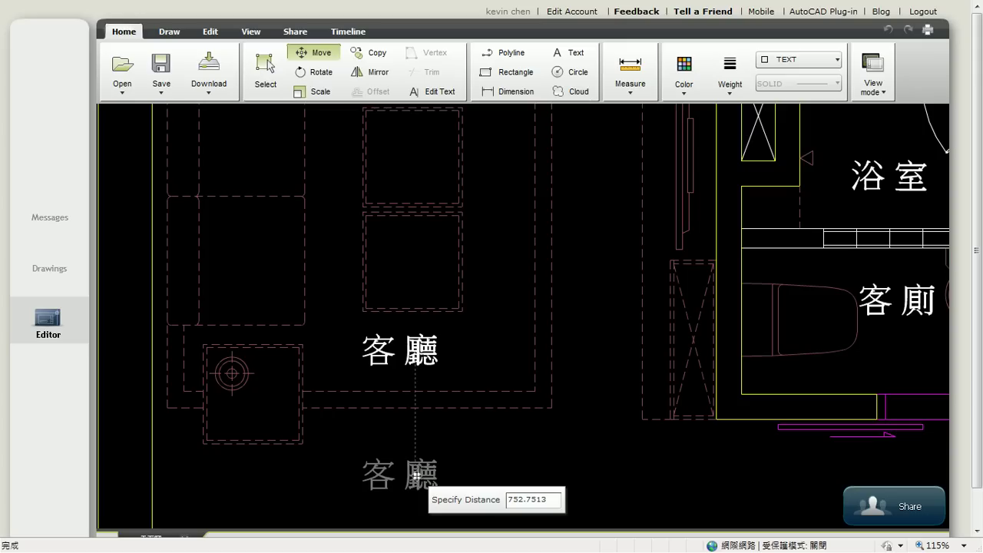
pyautogui.write('100')
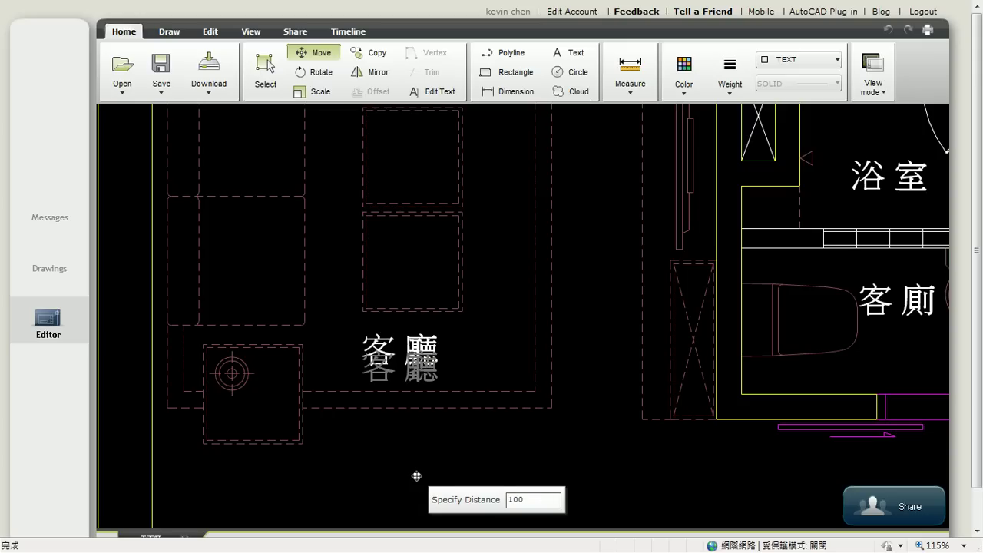
pyautogui.write('0')
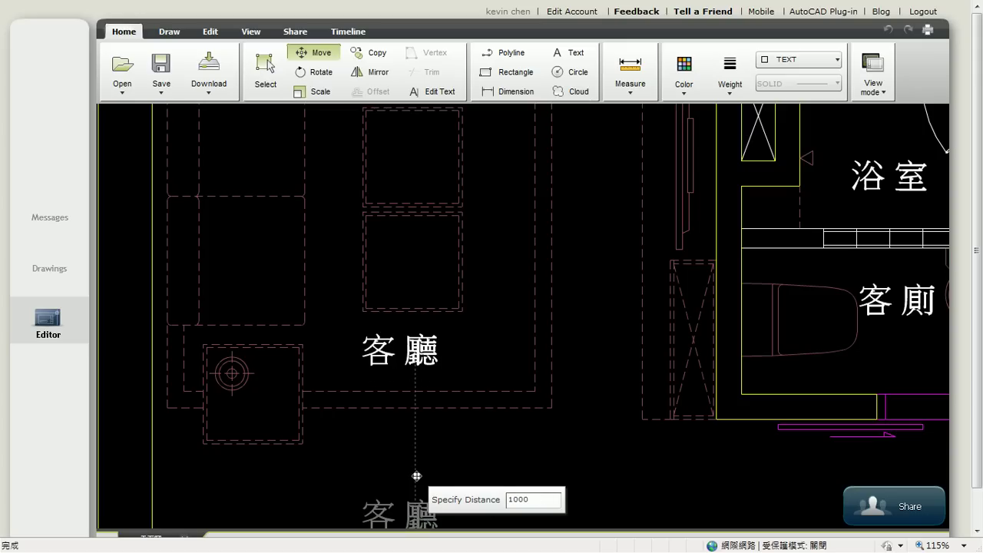
pyautogui.press('Return')
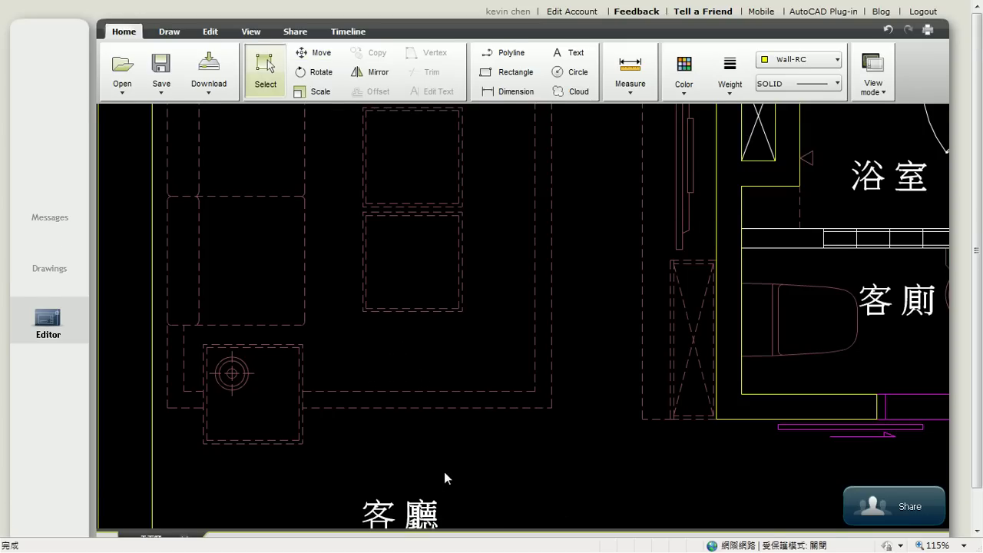
pyautogui.scroll(-3, 444, 472)
pyautogui.scroll(-2, 466, 389)
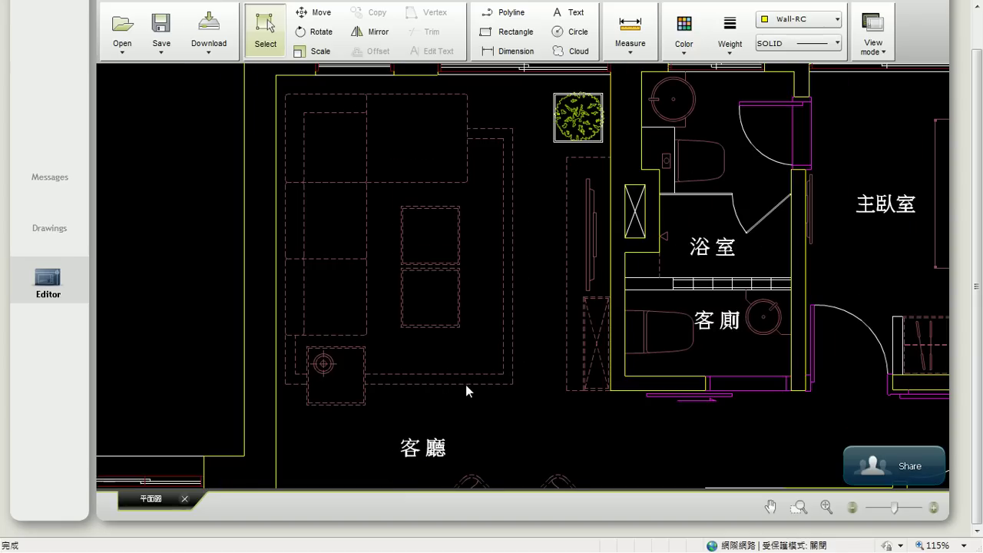
pyautogui.moveTo(434, 351); pyautogui.dragTo(340, 356, button='middle')
pyautogui.scroll(-2, 341, 356)
pyautogui.scroll(-1, 388, 322)
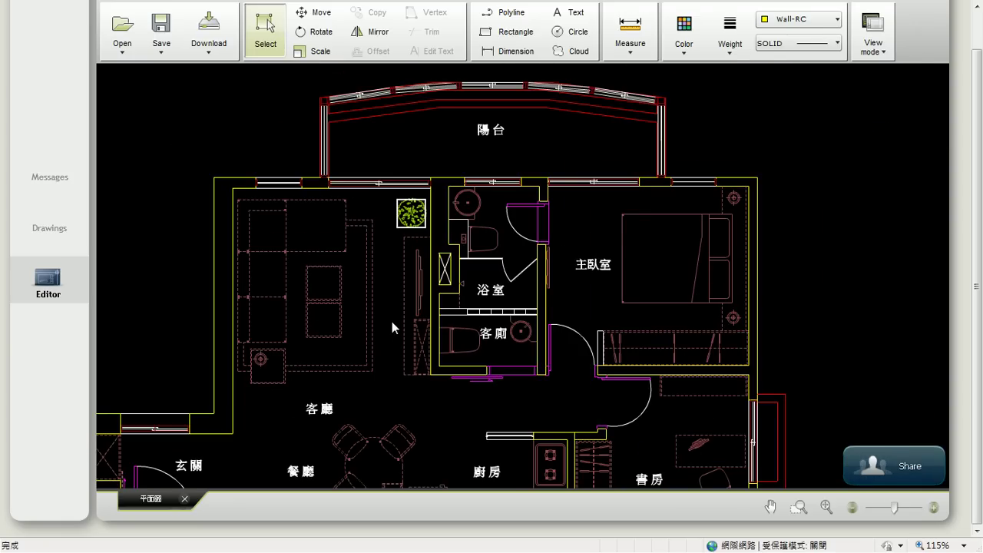
pyautogui.scroll(5, 391, 321)
# Step: Measure across the master bedroom's outer wall corner, reading 150.0000, and dismiss the result
pyautogui.click(634, 94)
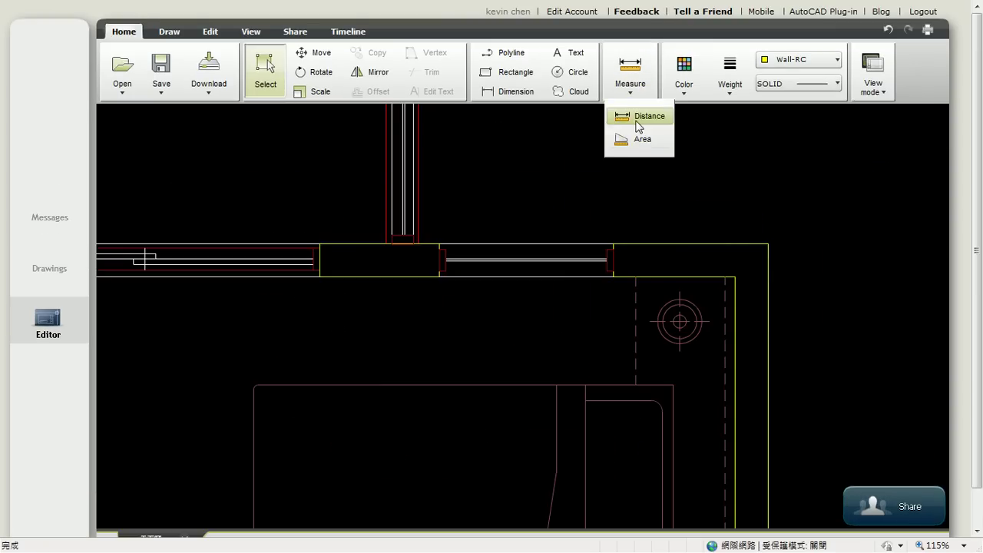
pyautogui.click(637, 117)
pyautogui.click(734, 277)
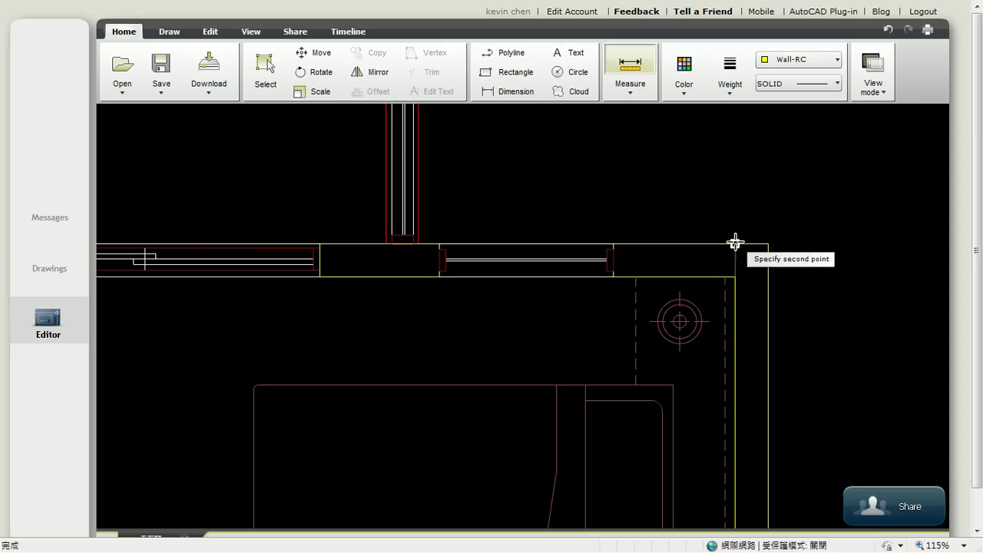
pyautogui.click(736, 244)
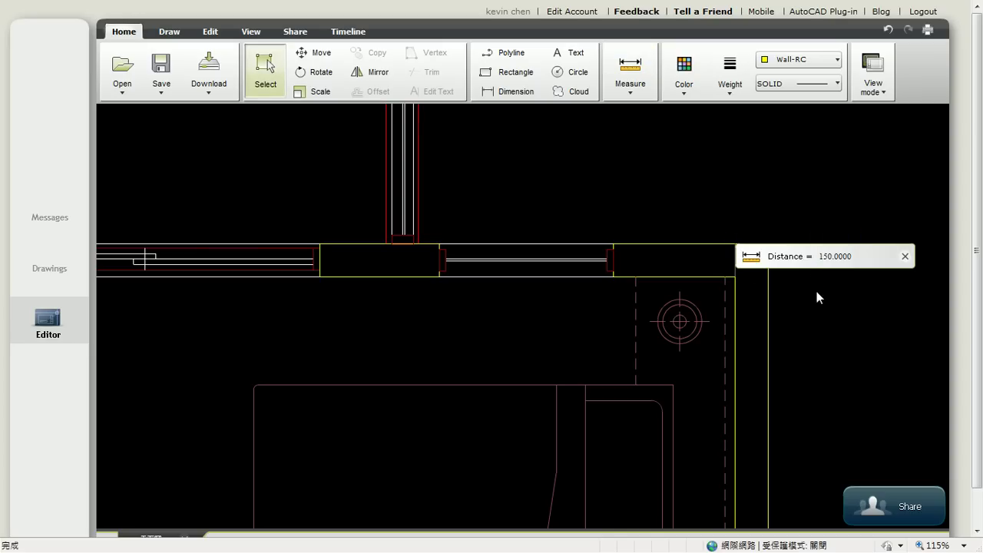
pyautogui.click(905, 256)
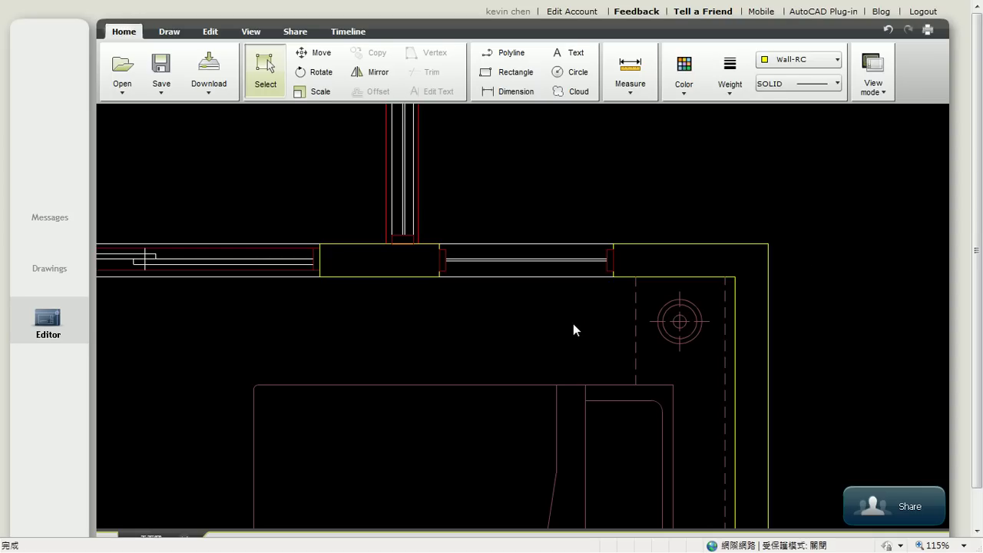
pyautogui.scroll(-2, 574, 325)
pyautogui.scroll(-1, 573, 325)
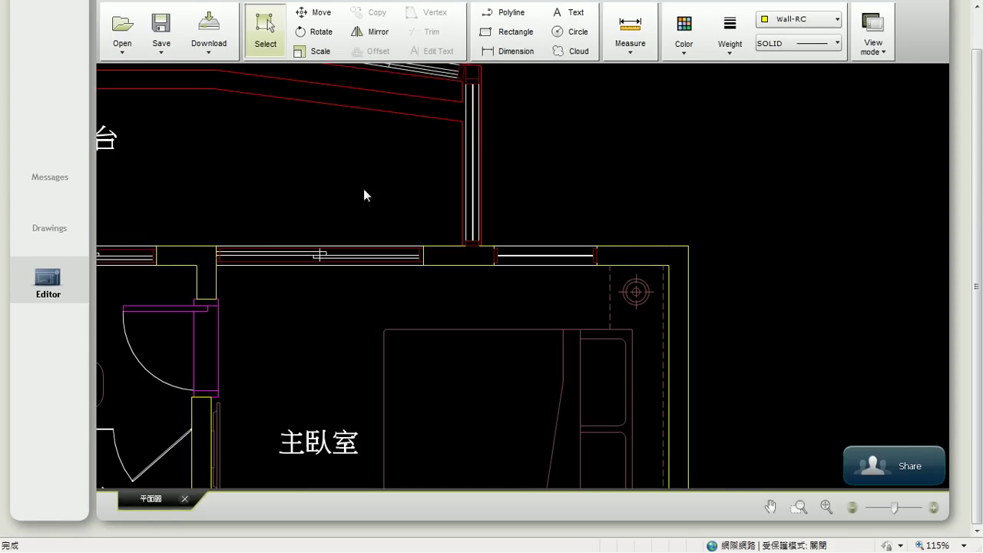
pyautogui.scroll(2, 298, 176)
pyautogui.scroll(1, 314, 149)
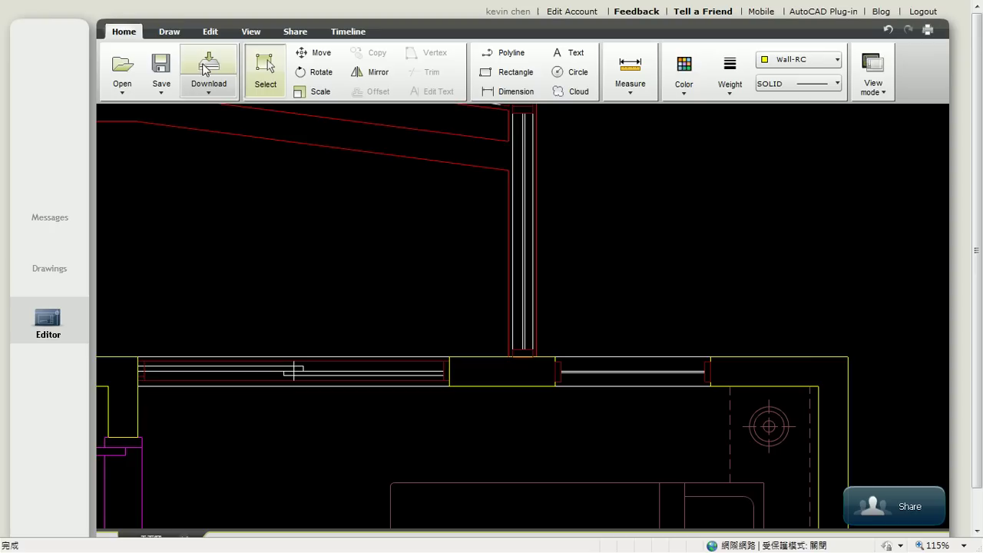
# Step: Draw a revision cloud around the corner column
pyautogui.click(170, 33)
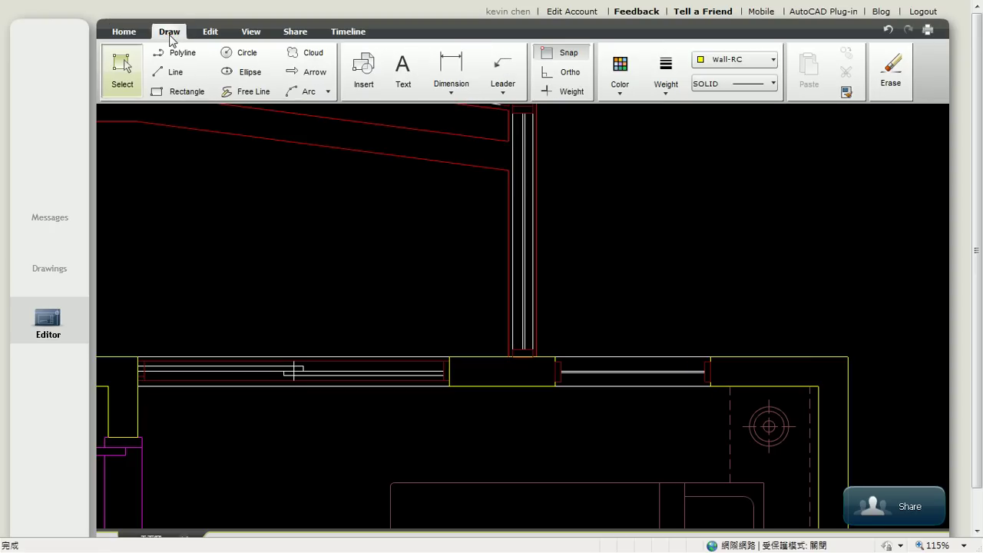
pyautogui.click(296, 54)
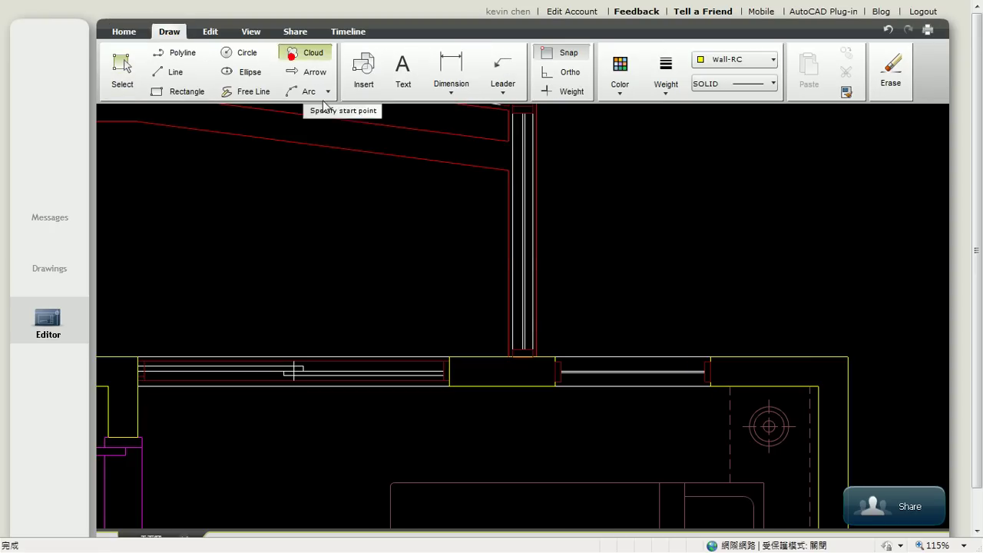
pyautogui.click(687, 333)
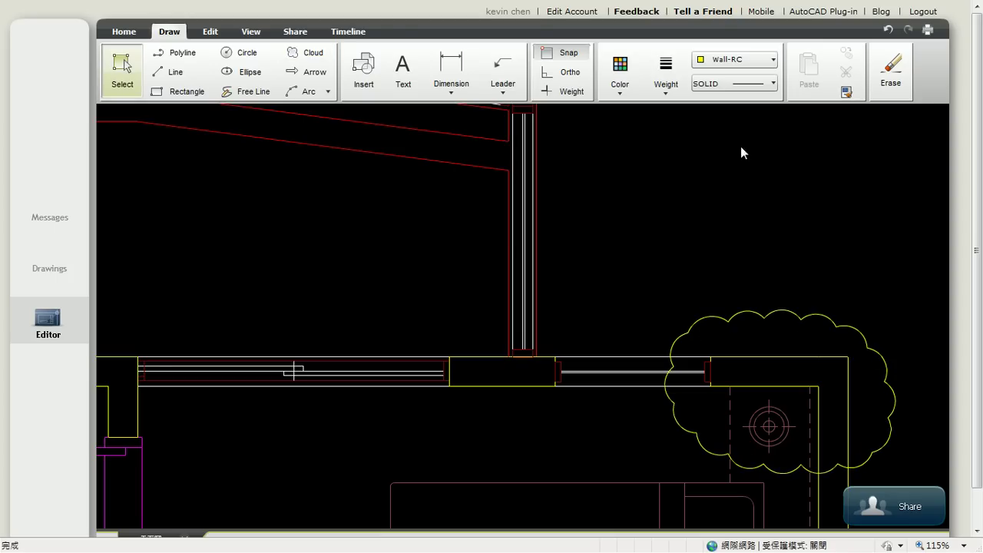
# Step: Make AutoCAD WS Annotations the current layer and draw a red cloud around the wall junction
pyautogui.click(773, 60)
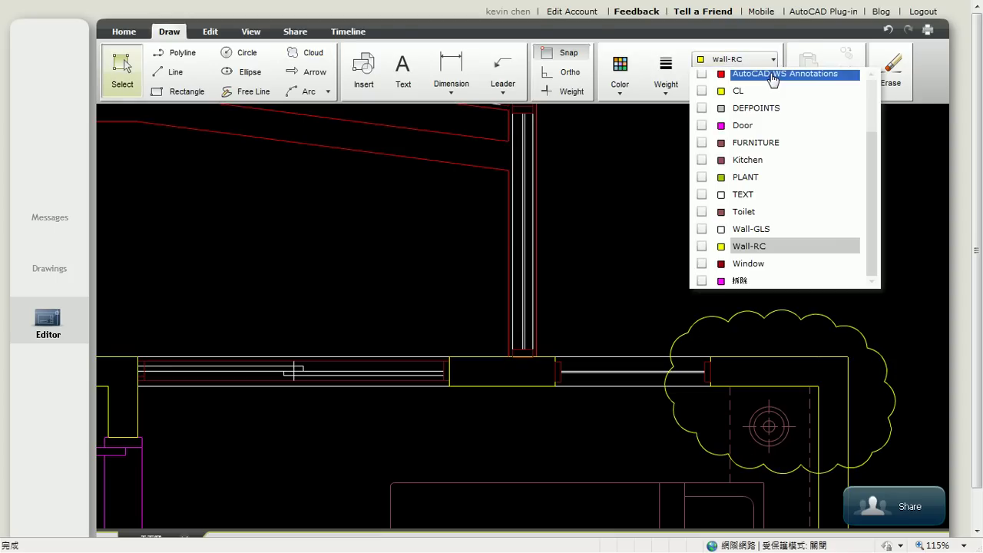
pyautogui.click(801, 75)
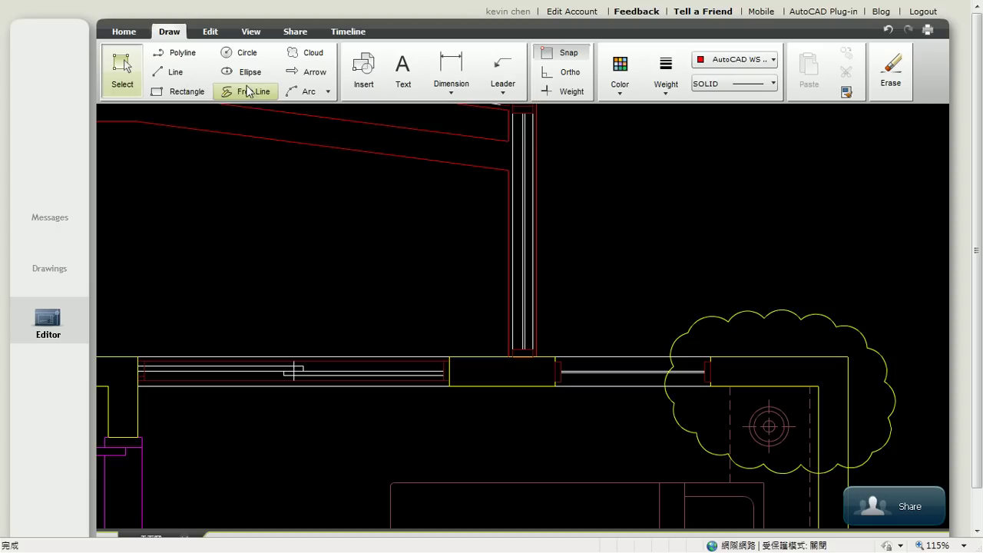
pyautogui.click(305, 52)
pyautogui.click(419, 326)
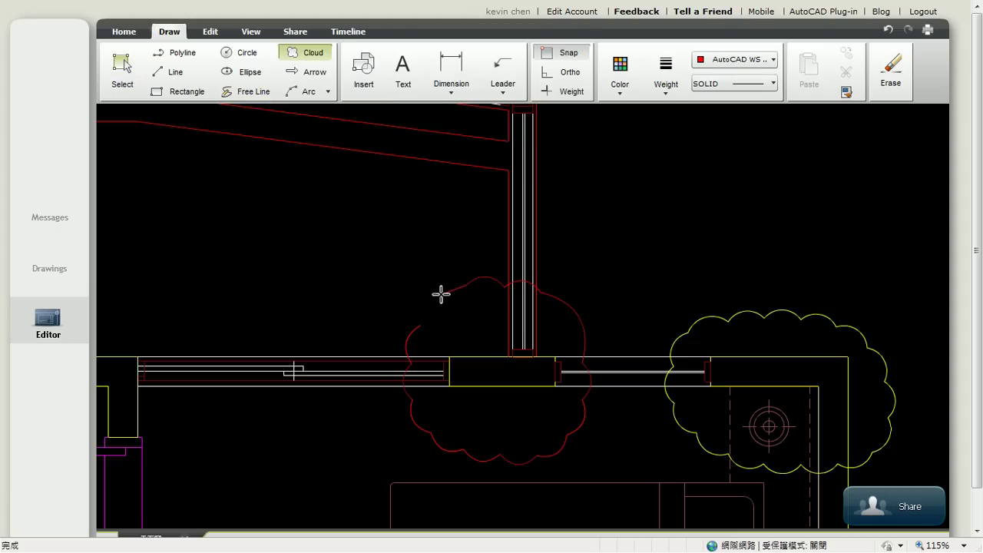
pyautogui.click(422, 328)
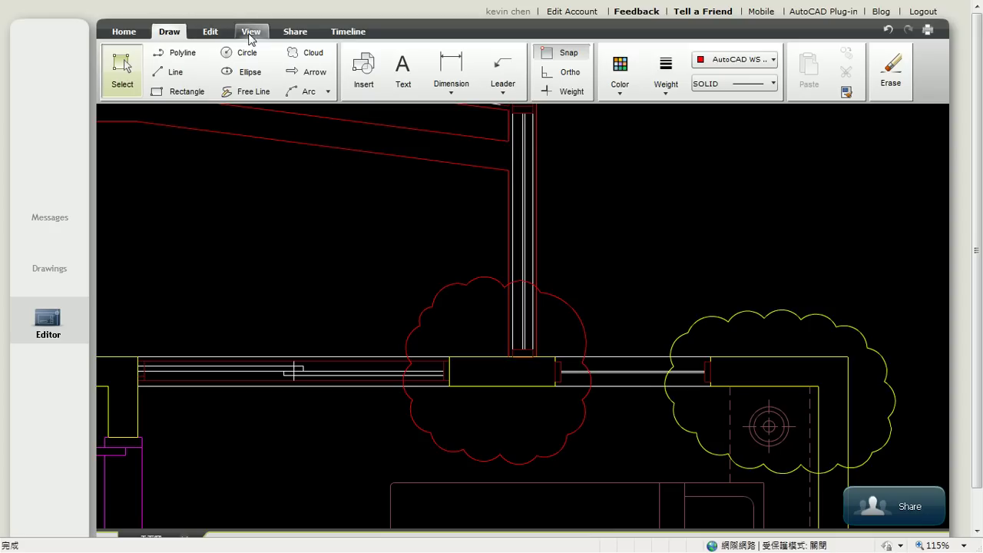
pyautogui.click(456, 74)
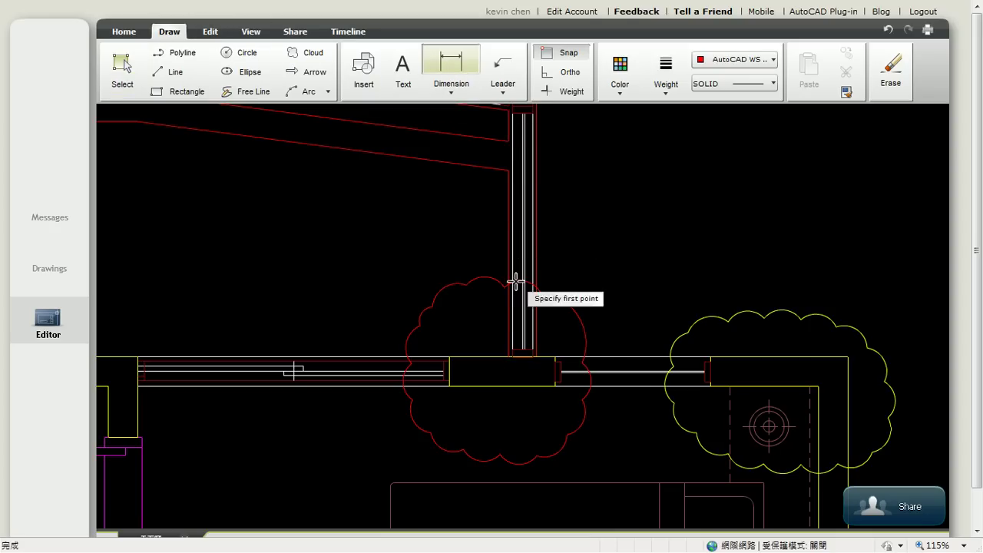
pyautogui.click(451, 358)
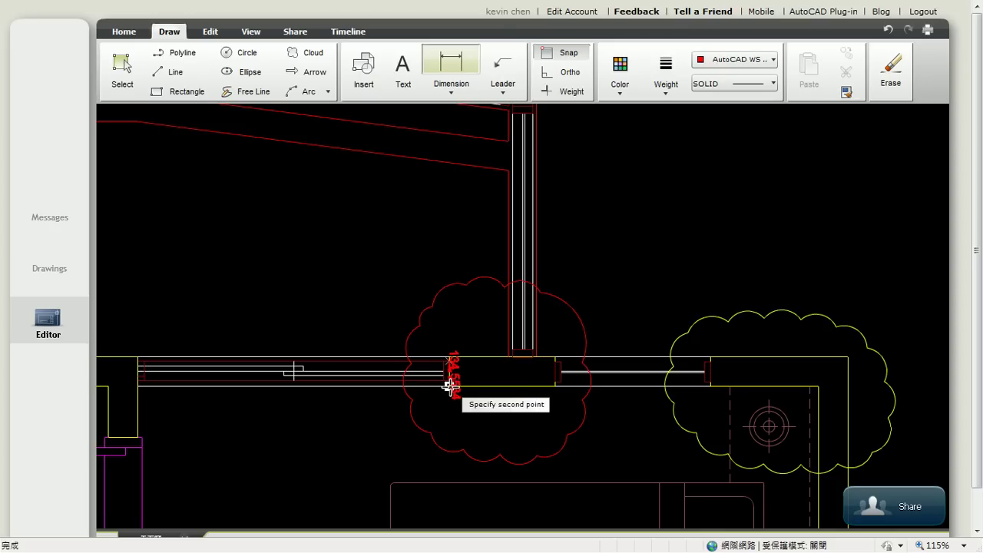
pyautogui.scroll(1, 451, 388)
pyautogui.scroll(4, 452, 390)
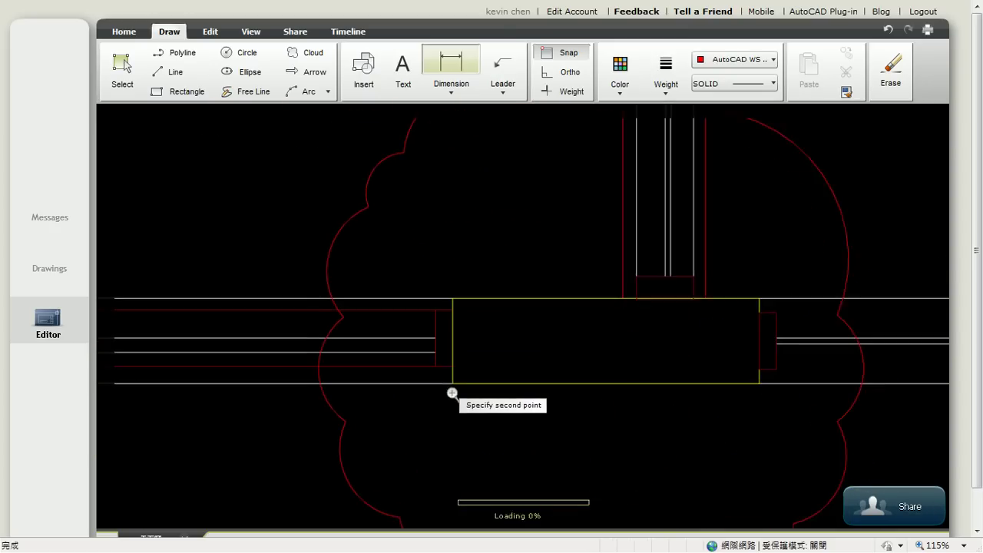
pyautogui.scroll(3, 461, 390)
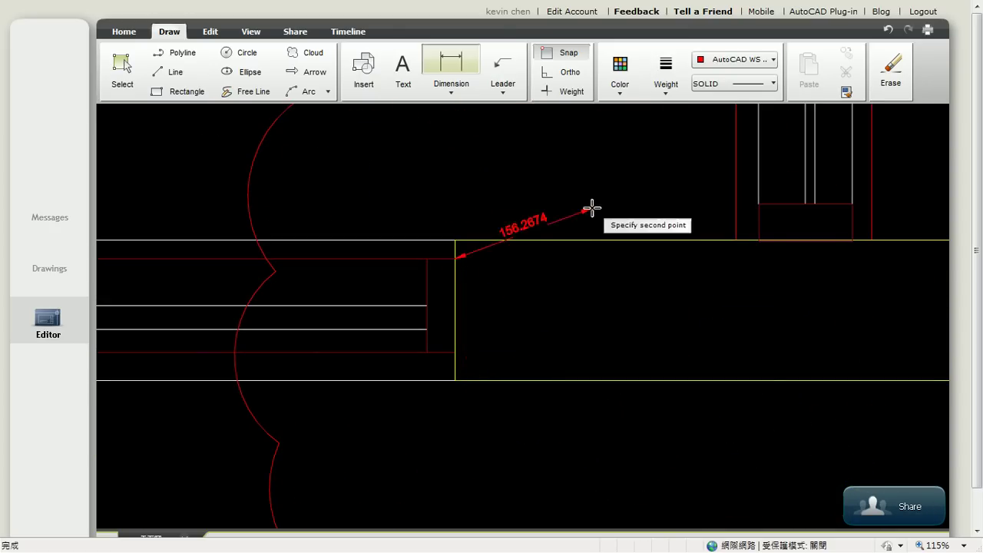
pyautogui.press('Escape')
pyautogui.click(462, 74)
pyautogui.click(455, 240)
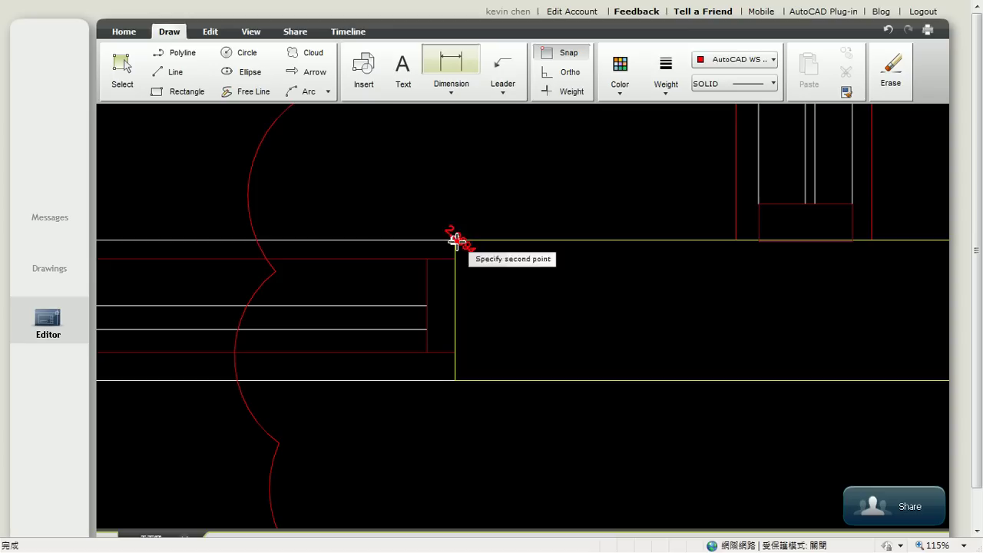
pyautogui.click(455, 381)
pyautogui.click(594, 330)
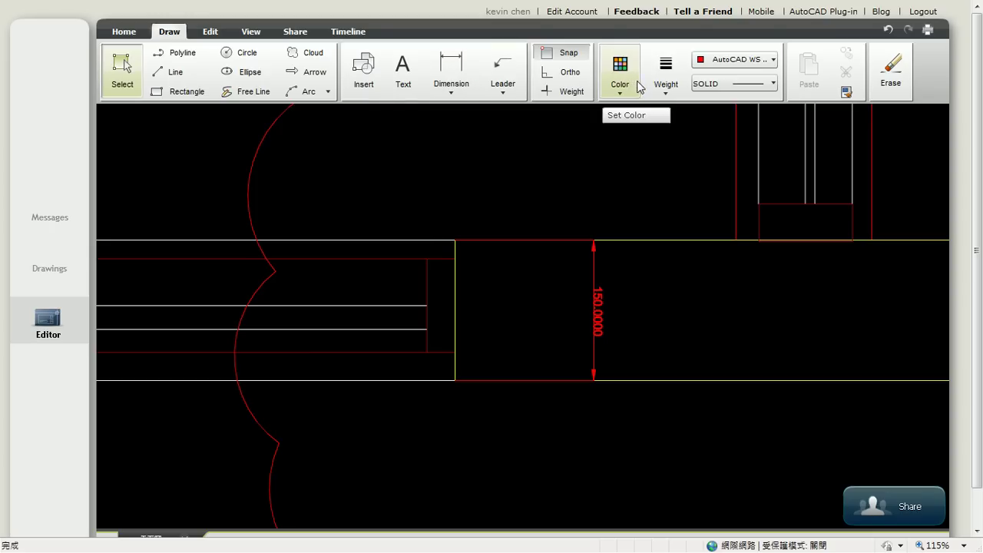
pyautogui.click(892, 75)
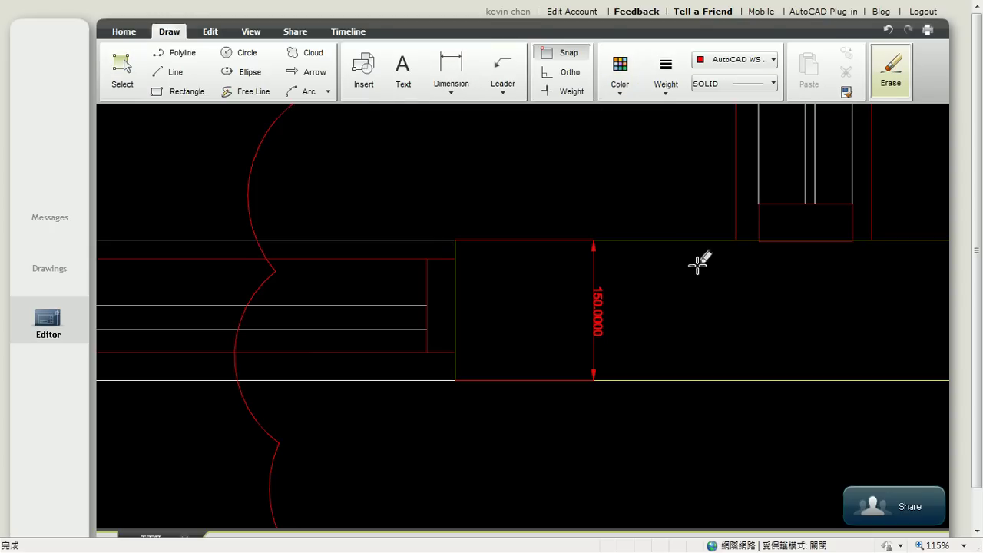
pyautogui.click(597, 307)
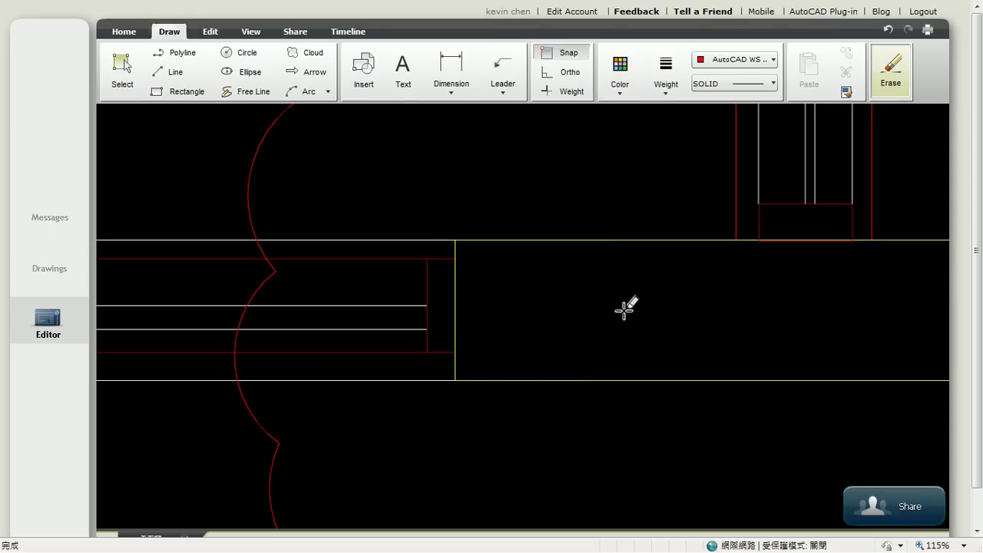
pyautogui.press('Escape')
pyautogui.scroll(-1, 400, 228)
pyautogui.scroll(-2, 393, 228)
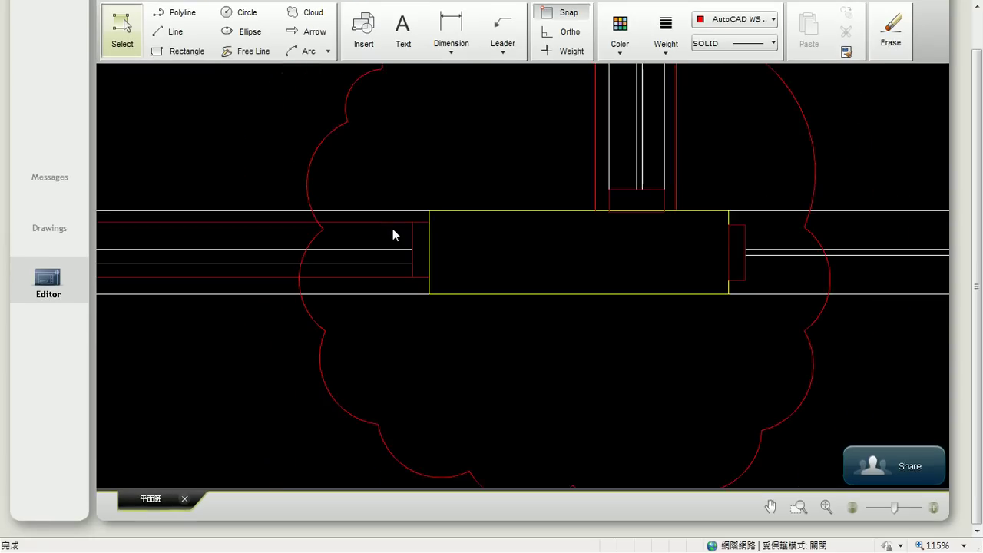
pyautogui.scroll(-1, 394, 230)
pyautogui.scroll(1, 492, 220)
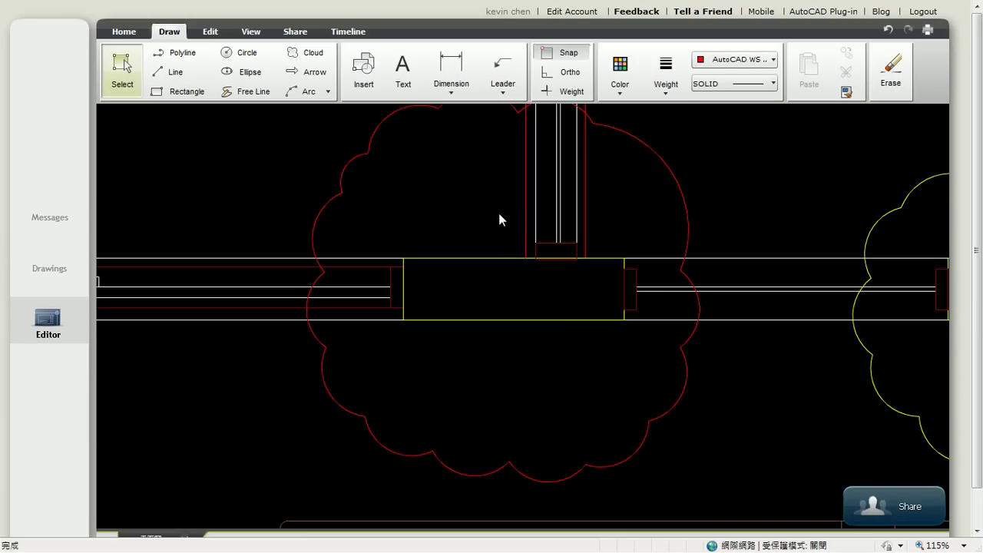
# Step: Turn off the 0-TAB, 0-TXT and TEXT layers, then close the Layer Properties Manager
pyautogui.click(210, 32)
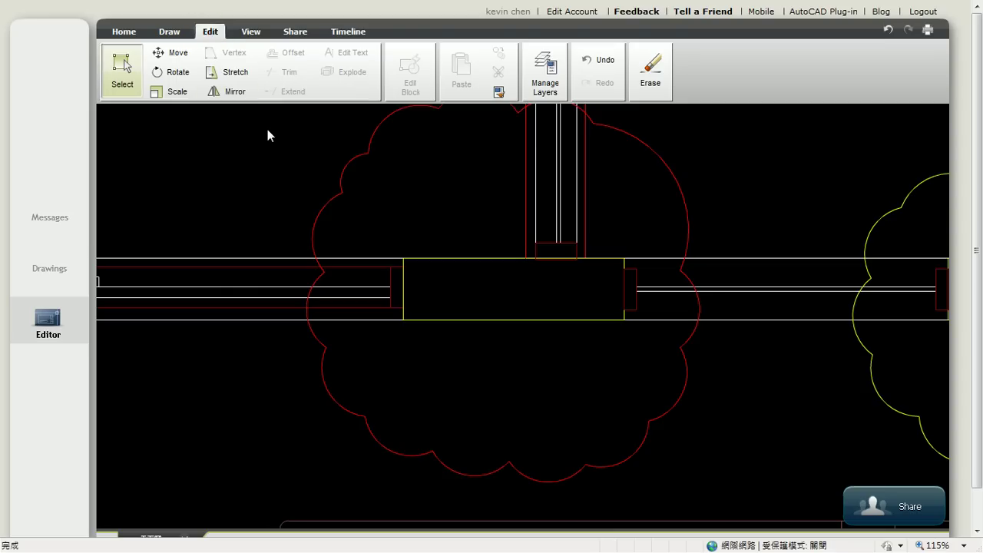
pyautogui.click(544, 77)
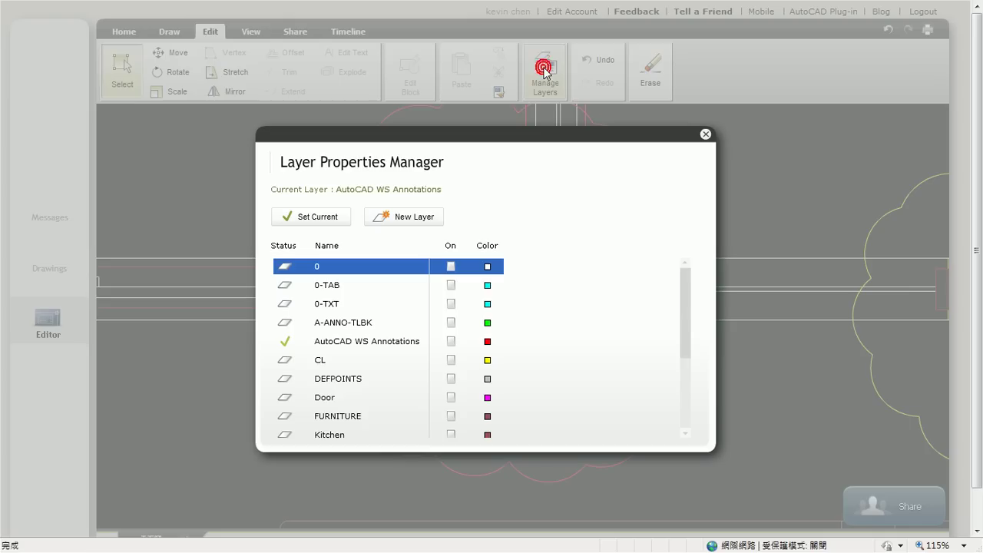
pyautogui.click(451, 285)
pyautogui.click(451, 305)
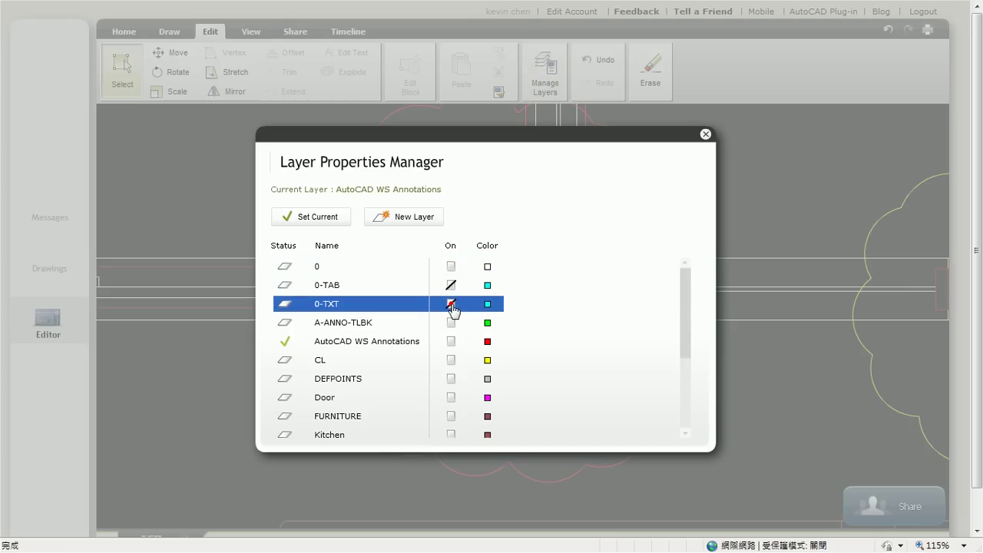
pyautogui.scroll(-2, 452, 372)
pyautogui.moveTo(674, 309); pyautogui.dragTo(686, 388)
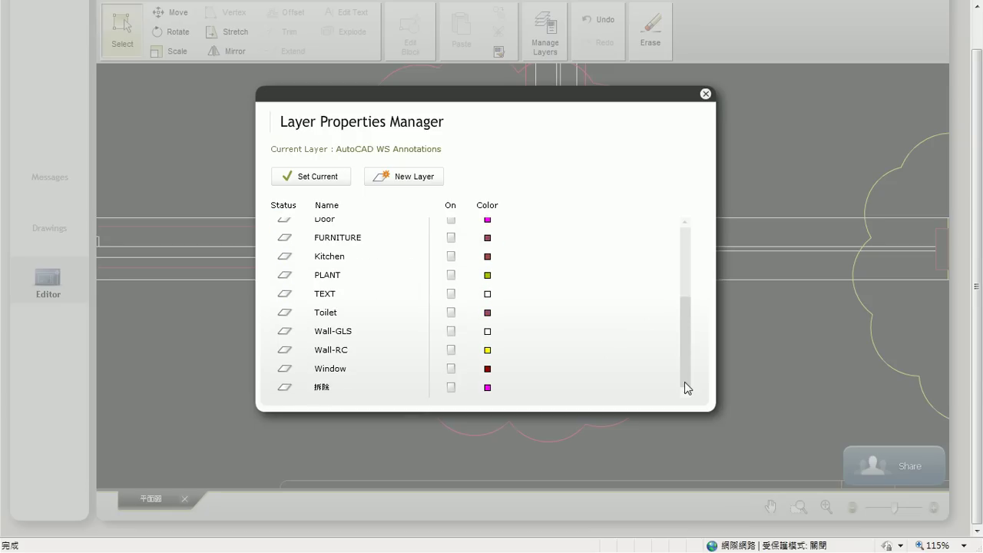
pyautogui.click(451, 294)
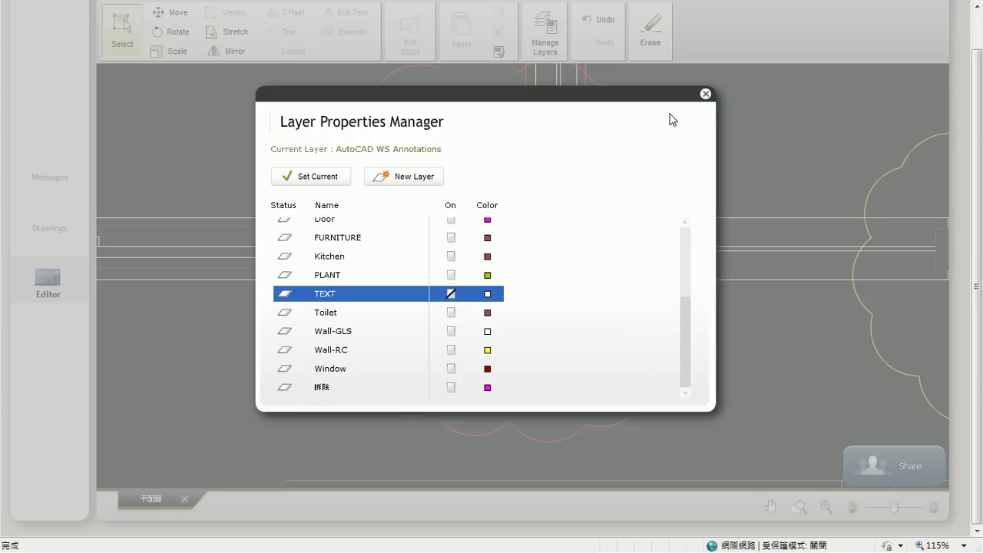
pyautogui.click(706, 94)
pyautogui.scroll(-2, 563, 243)
pyautogui.scroll(-1, 562, 243)
pyautogui.scroll(-2, 558, 246)
pyautogui.scroll(-1, 558, 252)
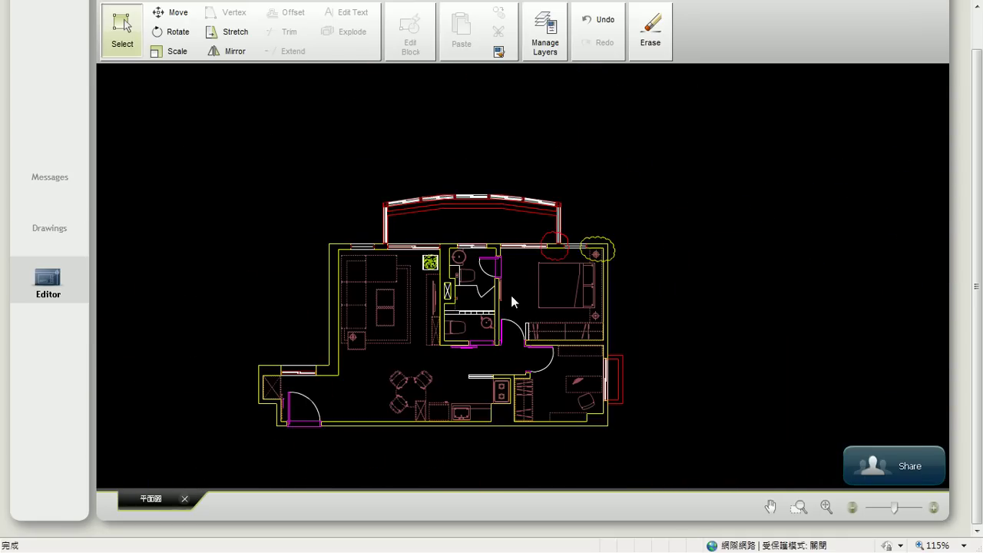
pyautogui.moveTo(486, 306); pyautogui.dragTo(530, 279, button='middle')
pyautogui.scroll(1, 530, 277)
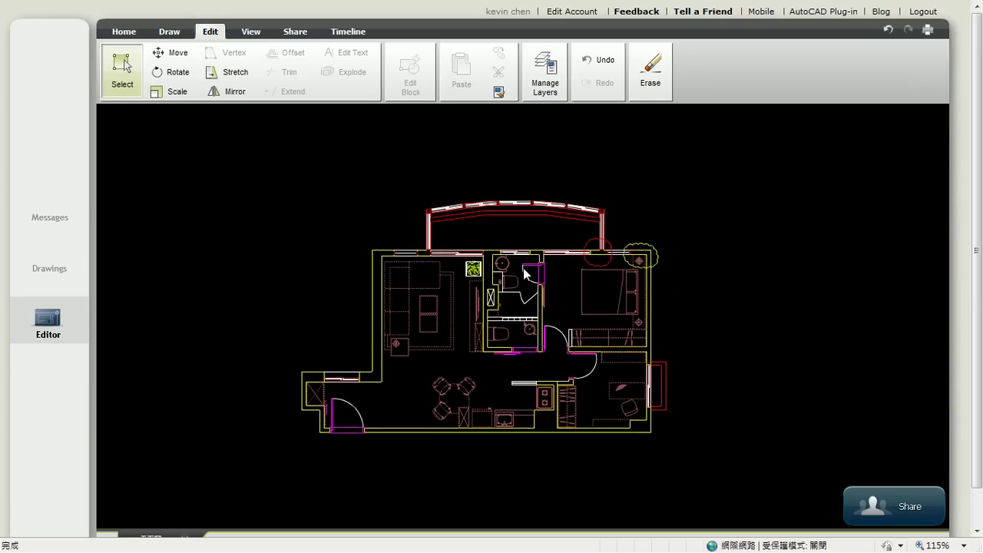
pyautogui.scroll(1, 529, 289)
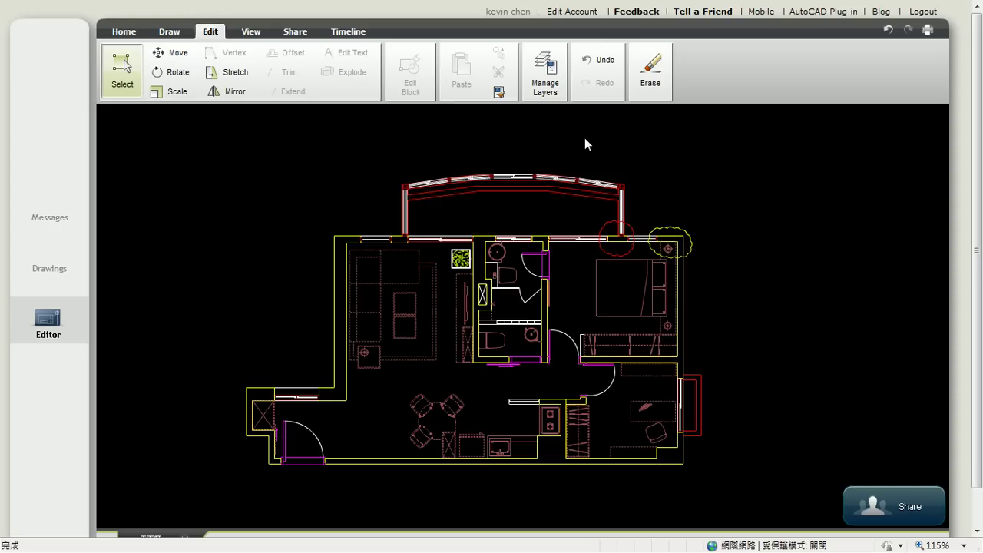
pyautogui.click(252, 32)
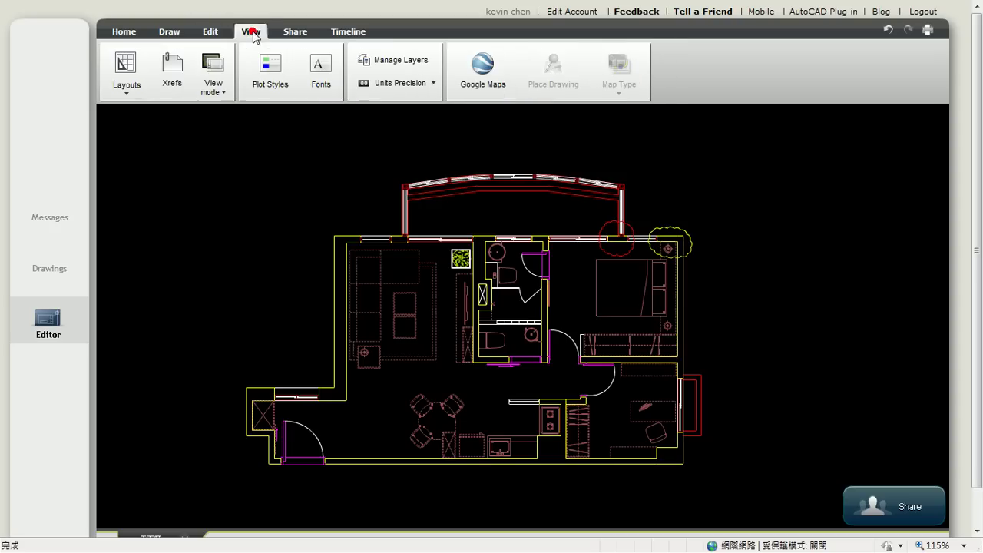
pyautogui.click(130, 99)
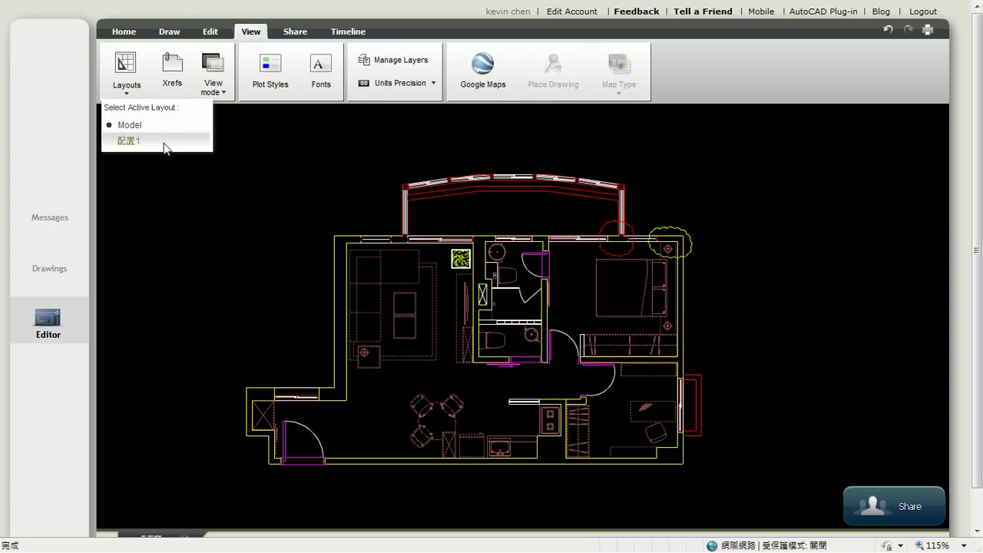
pyautogui.click(166, 142)
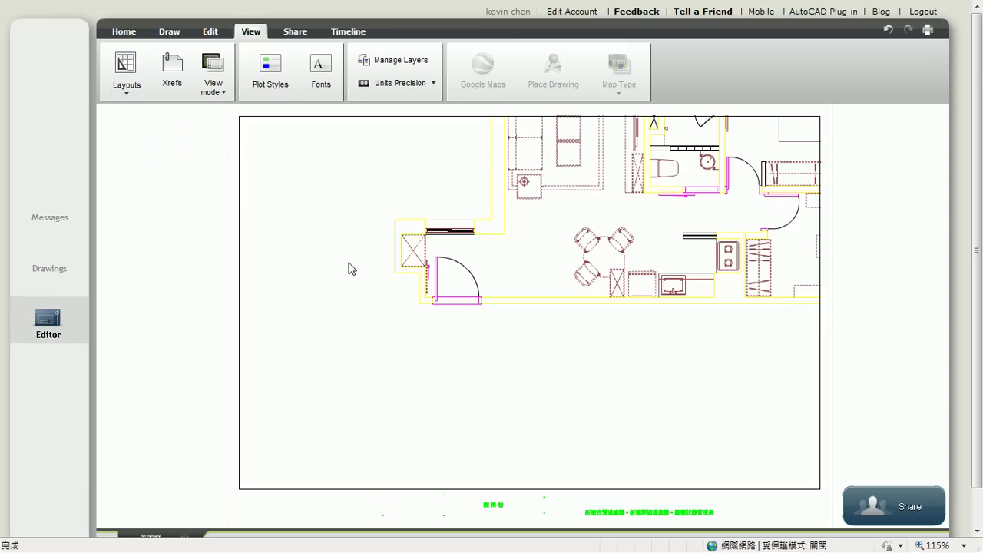
pyautogui.click(128, 91)
pyautogui.click(129, 125)
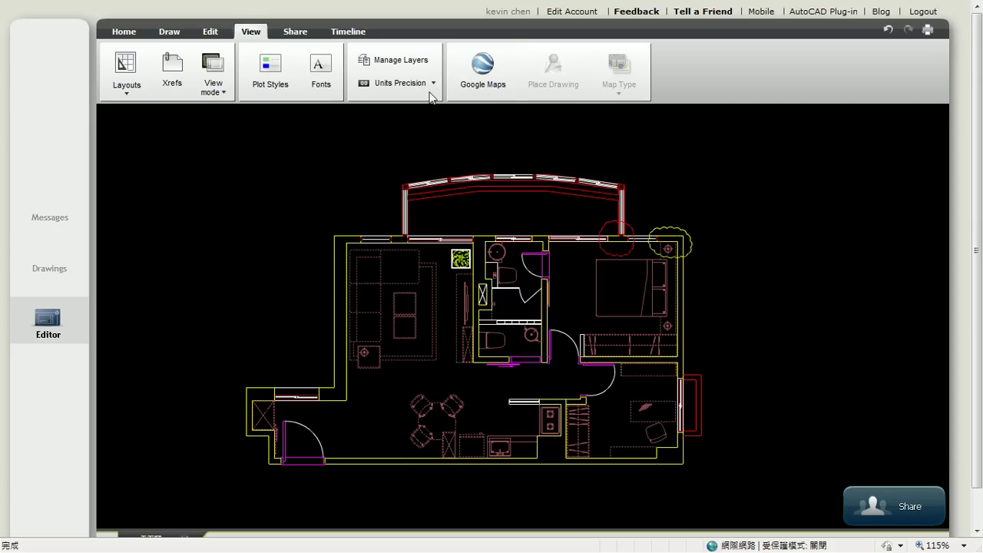
pyautogui.click(483, 70)
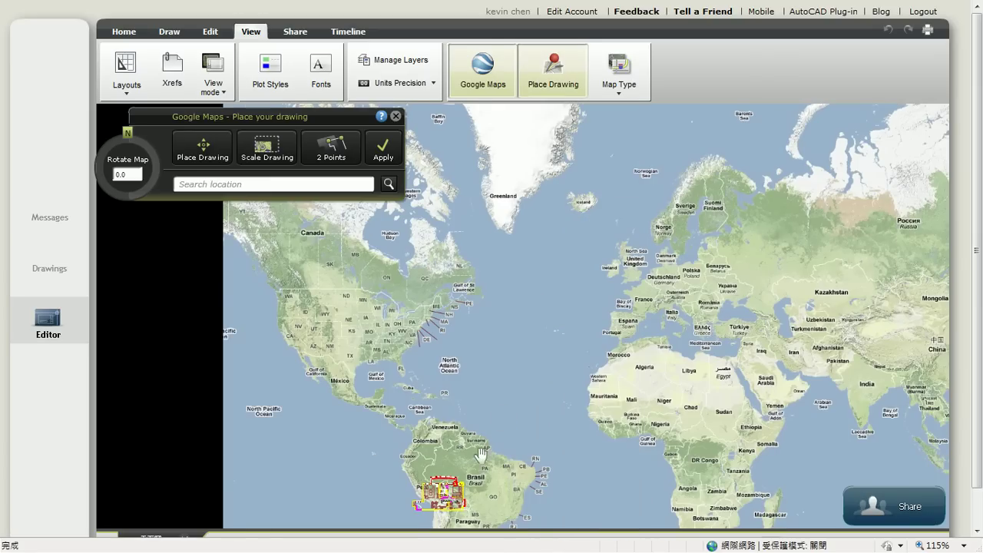
# Step: Place the floor plan near Taiwan on the map using a base point on the drawing
pyautogui.moveTo(478, 456); pyautogui.dragTo(493, 346)
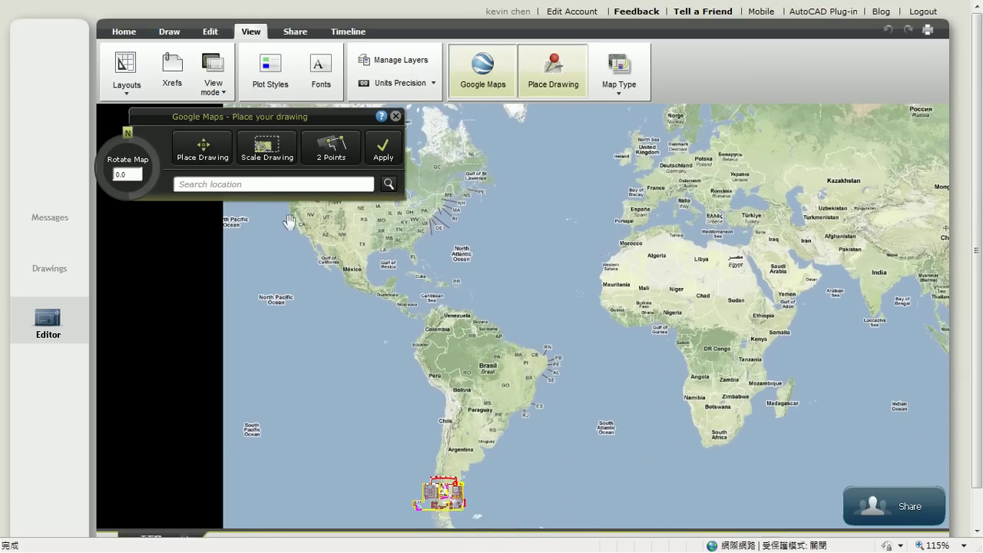
pyautogui.moveTo(652, 328); pyautogui.dragTo(602, 332)
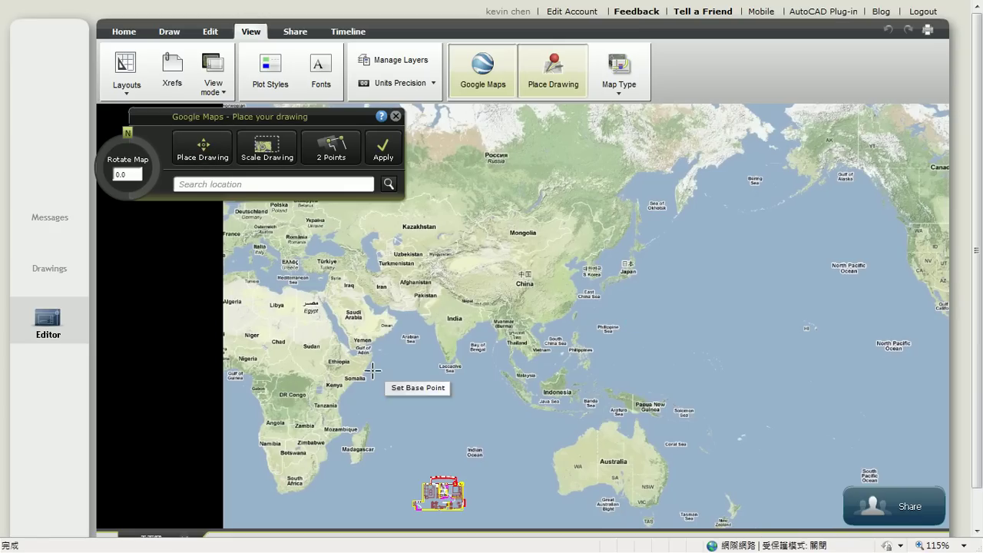
pyautogui.click(438, 495)
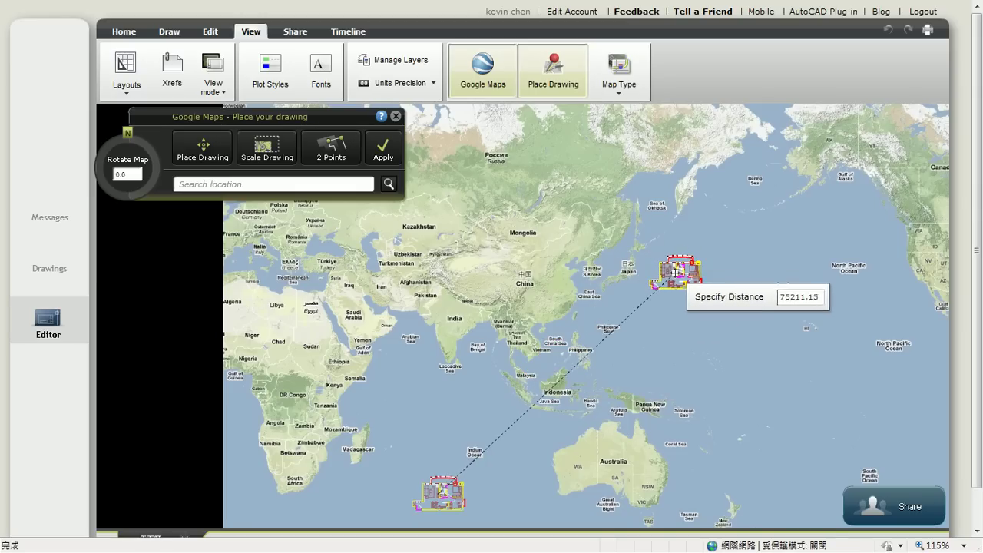
pyautogui.click(582, 319)
pyautogui.scroll(1, 581, 320)
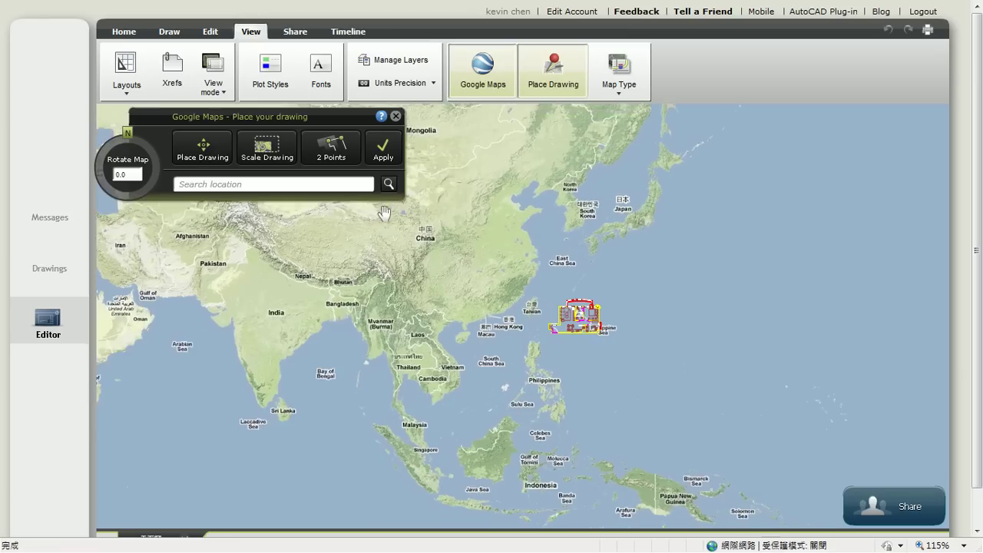
# Step: Switch the Google Maps backdrop off to return to the plain drawing
pyautogui.click(480, 74)
pyautogui.scroll(2, 578, 318)
pyautogui.scroll(1, 587, 307)
pyautogui.scroll(1, 599, 301)
pyautogui.scroll(1, 611, 292)
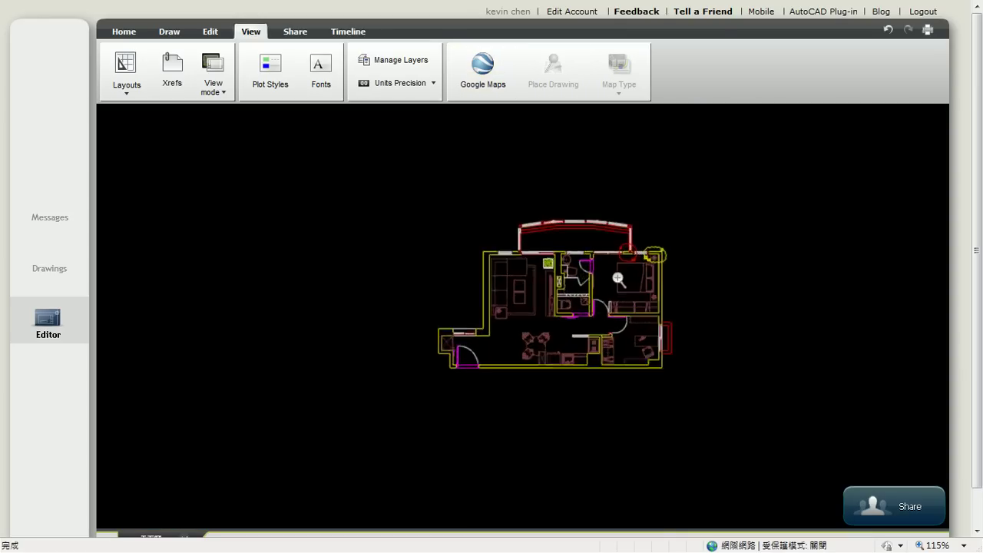
pyautogui.scroll(3, 620, 280)
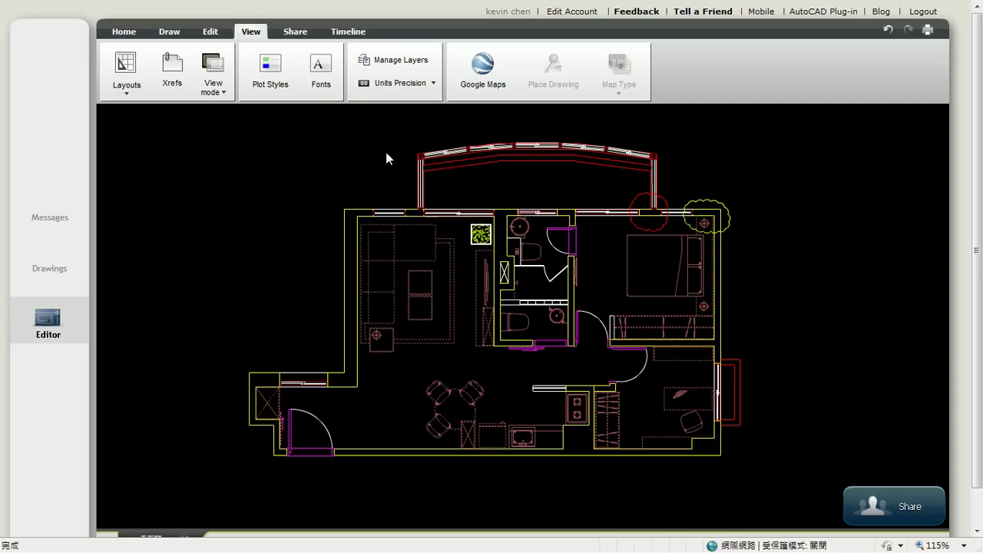
# Step: Start sharing 平面圖.dwg and enter the invitee's e-mail address as recipient
pyautogui.click(297, 34)
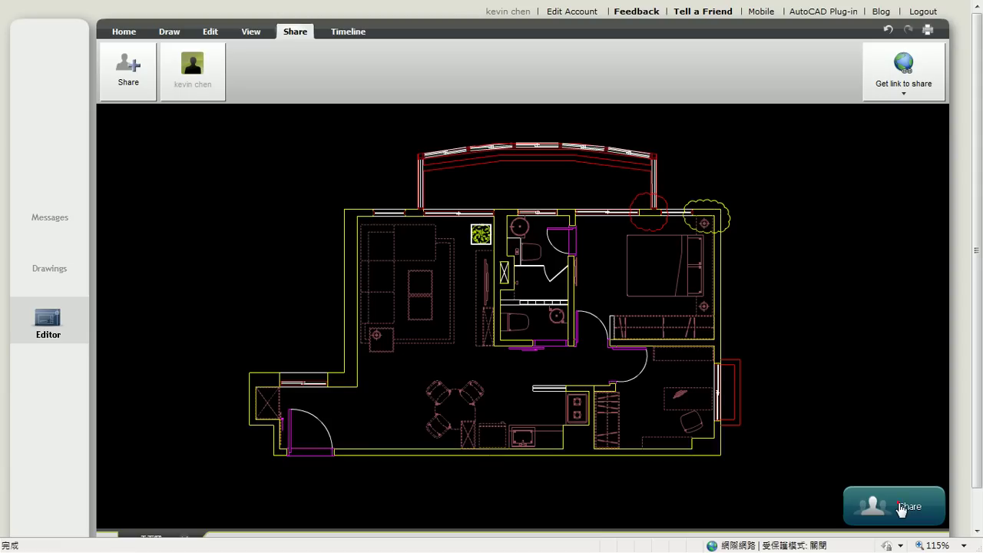
pyautogui.click(902, 507)
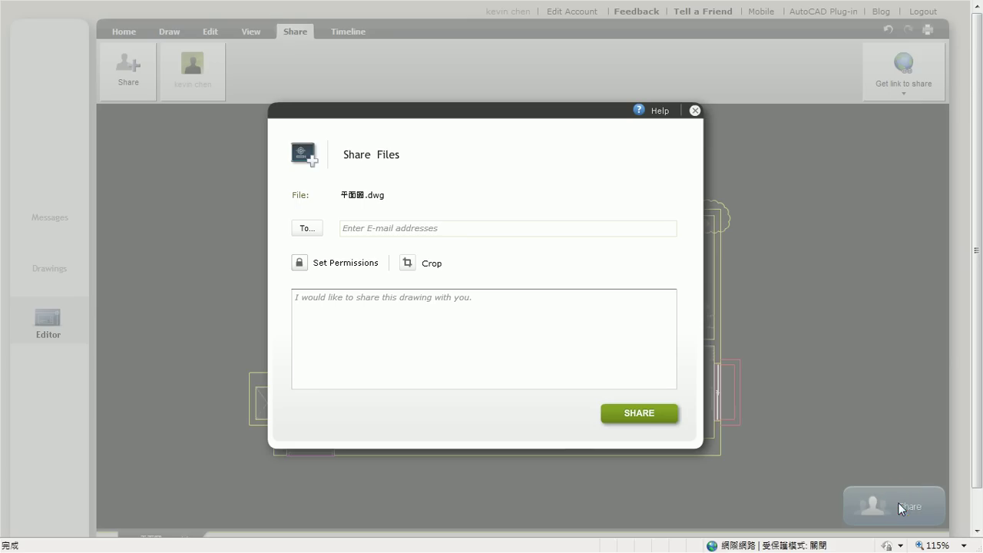
pyautogui.click(437, 230)
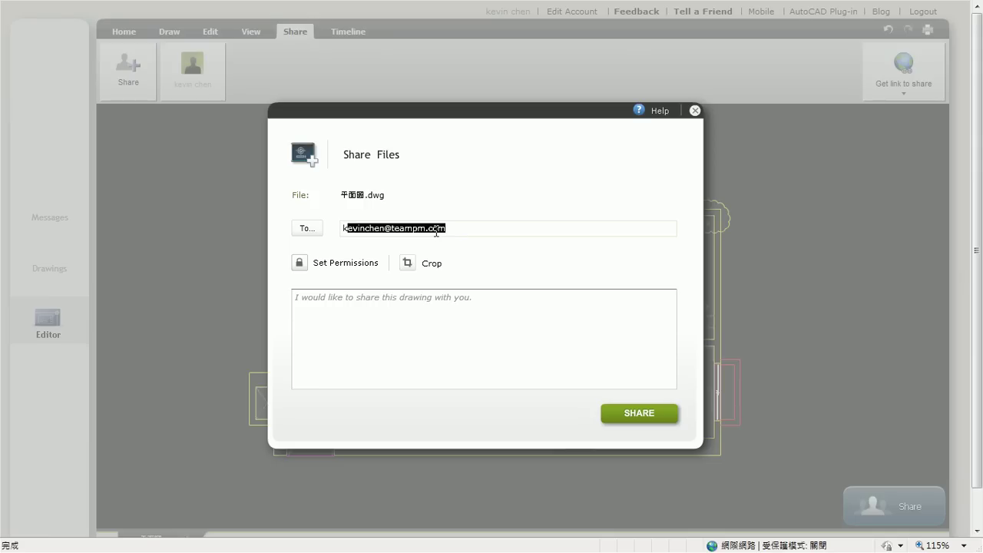
pyautogui.click(435, 228)
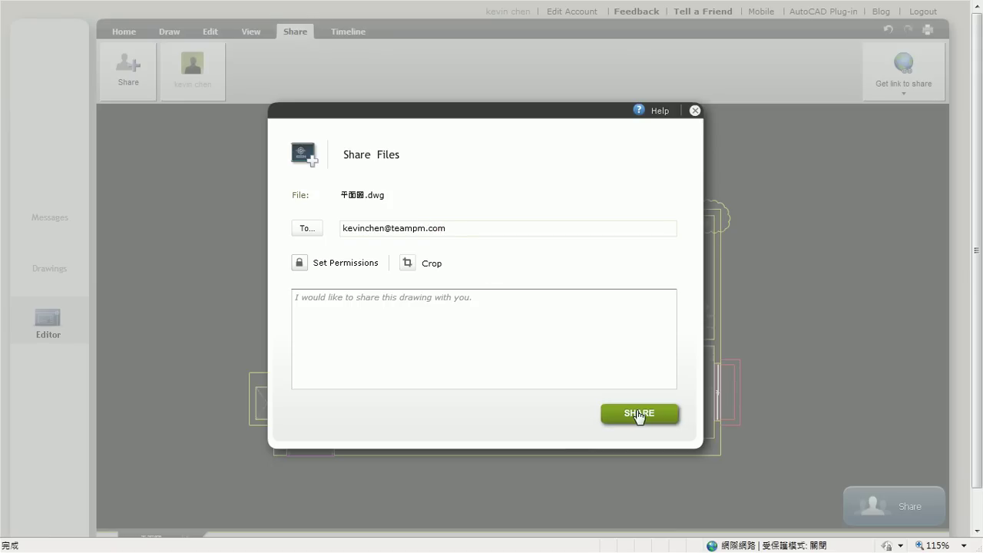
# Step: Add the message 歡迎加入線上會議 and send the share invitation
pyautogui.click(468, 346)
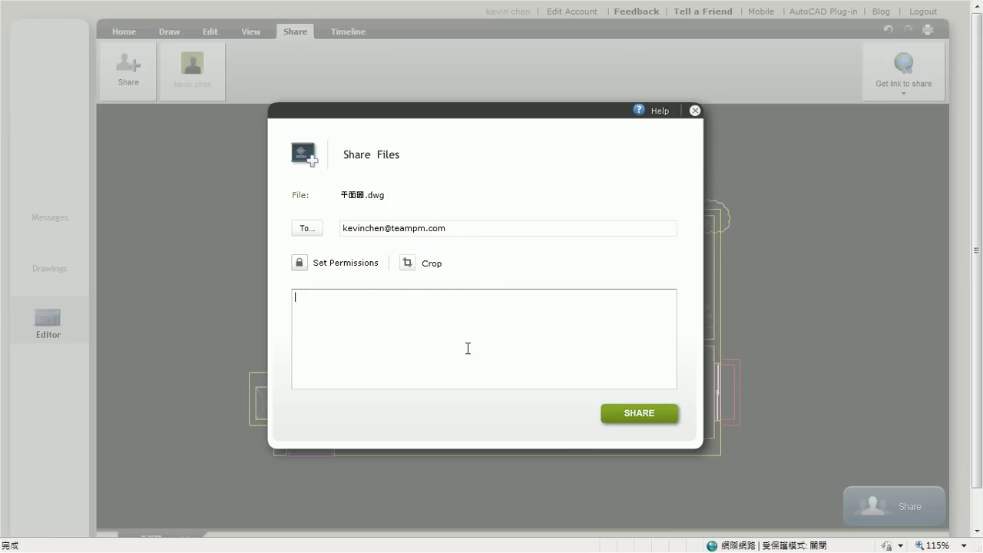
pyautogui.write('ㄏ')
pyautogui.write('歡迎ㄐㄧㄚ加入視上會')
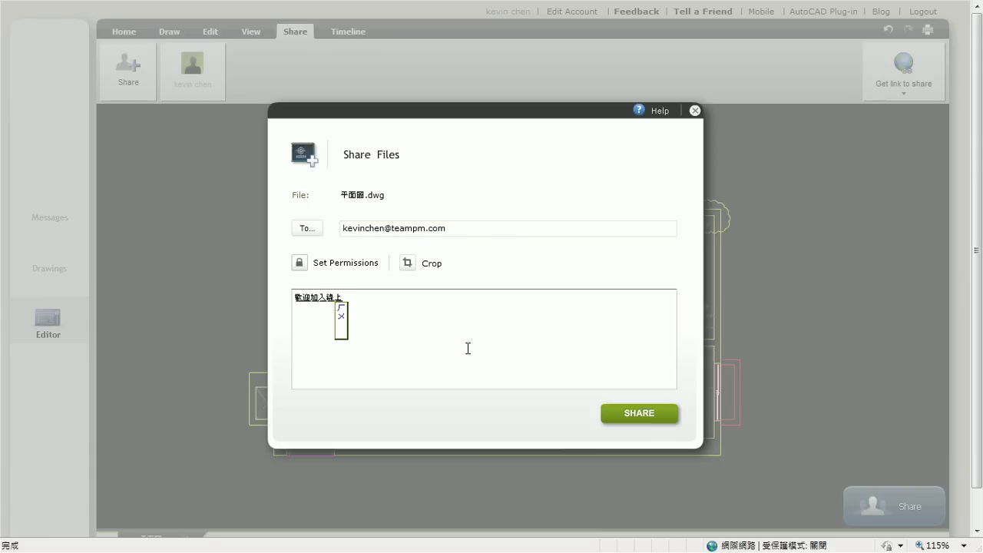
pyautogui.write('ㄧ')
pyautogui.press('Down')
pyautogui.press('Return')
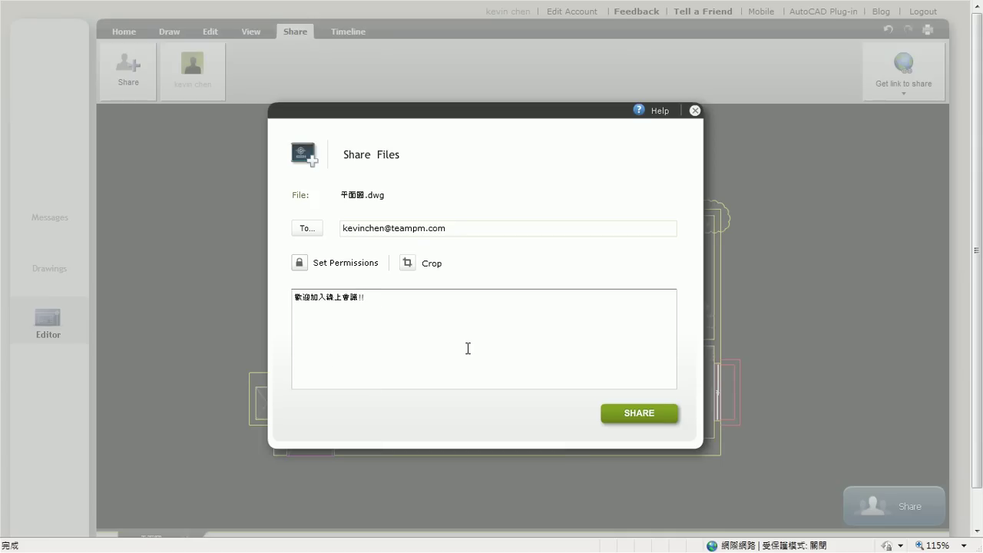
pyautogui.click(649, 415)
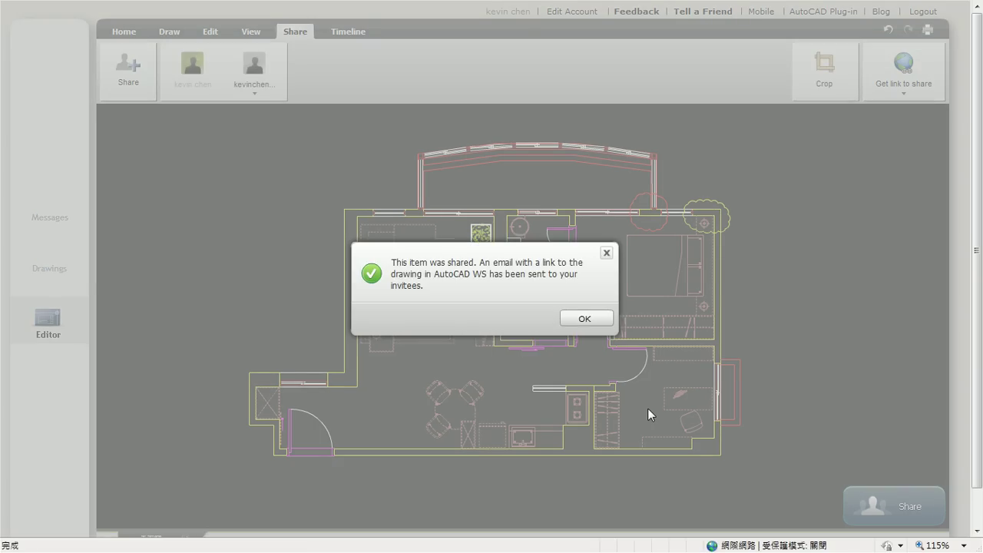
# Step: Dismiss the share confirmation and look over the invitee's permission settings
pyautogui.click(593, 318)
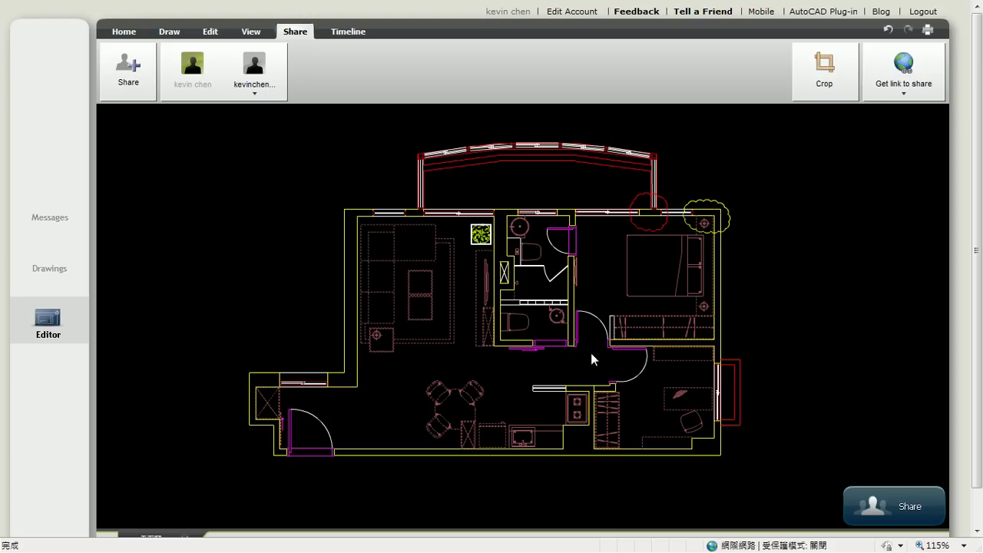
pyautogui.click(262, 93)
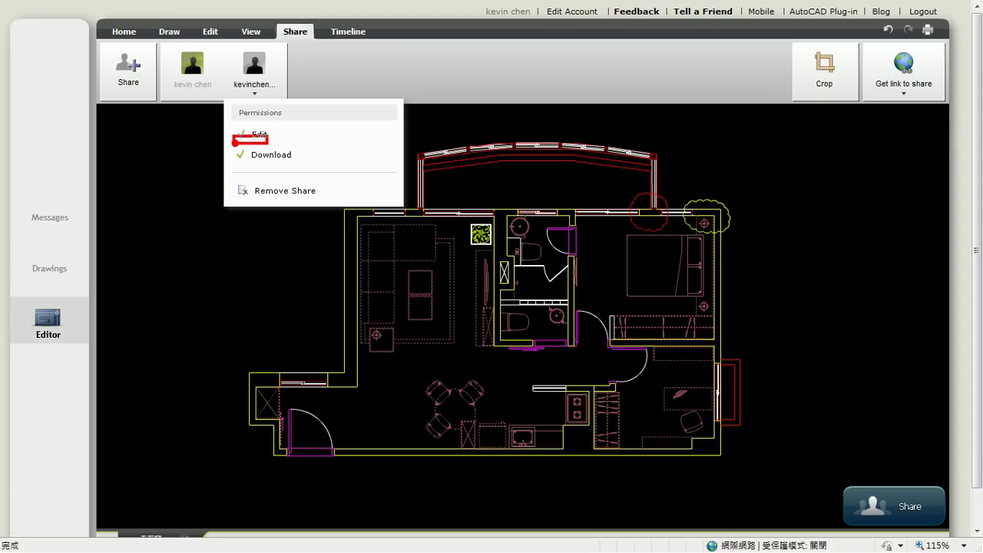
pyautogui.moveTo(234, 147); pyautogui.dragTo(298, 165)
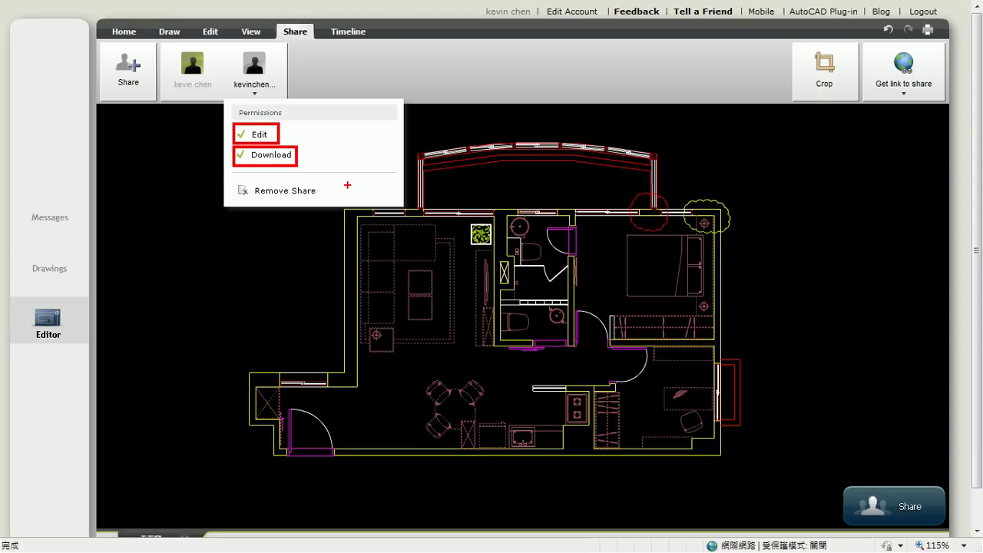
pyautogui.press('Escape')
pyautogui.click(295, 149)
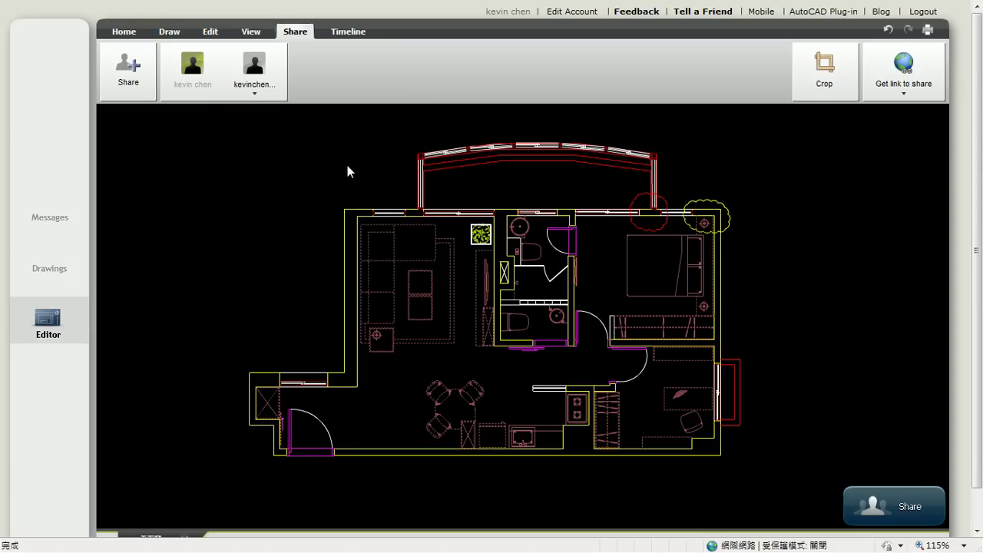
# Step: Revoke the second user's Edit and Download rights and remove their share, returning to Home
pyautogui.click(257, 96)
pyautogui.click(243, 138)
pyautogui.click(242, 156)
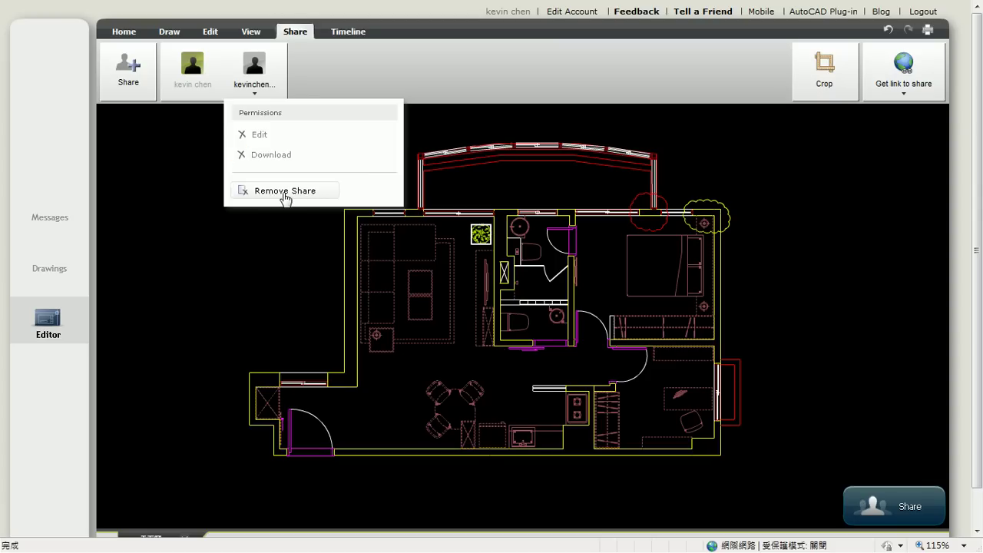
pyautogui.click(283, 194)
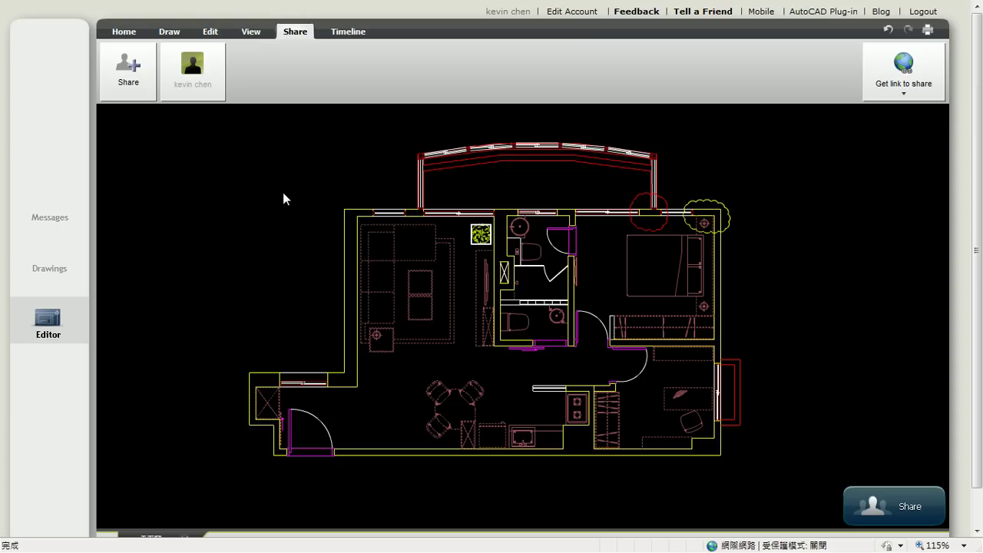
pyautogui.click(133, 33)
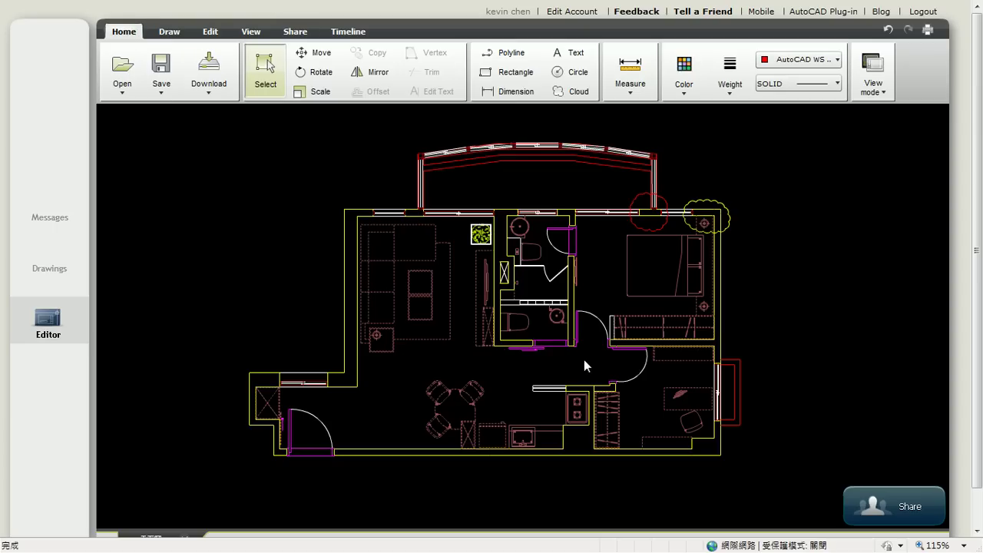
# Step: Window-select and delete the living-room sofa, table and chair, avoiding the 30-object limit
pyautogui.moveTo(557, 347); pyautogui.dragTo(407, 243)
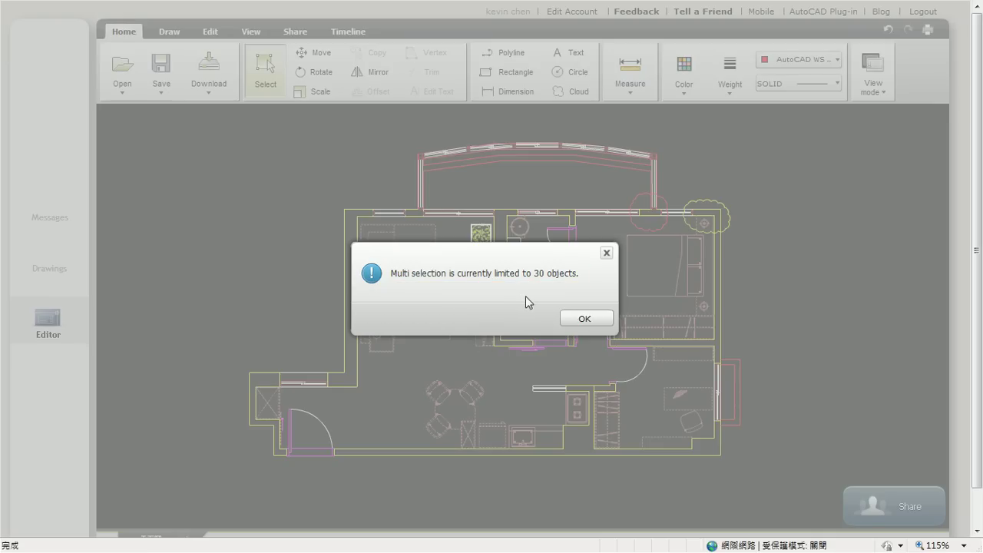
pyautogui.click(585, 323)
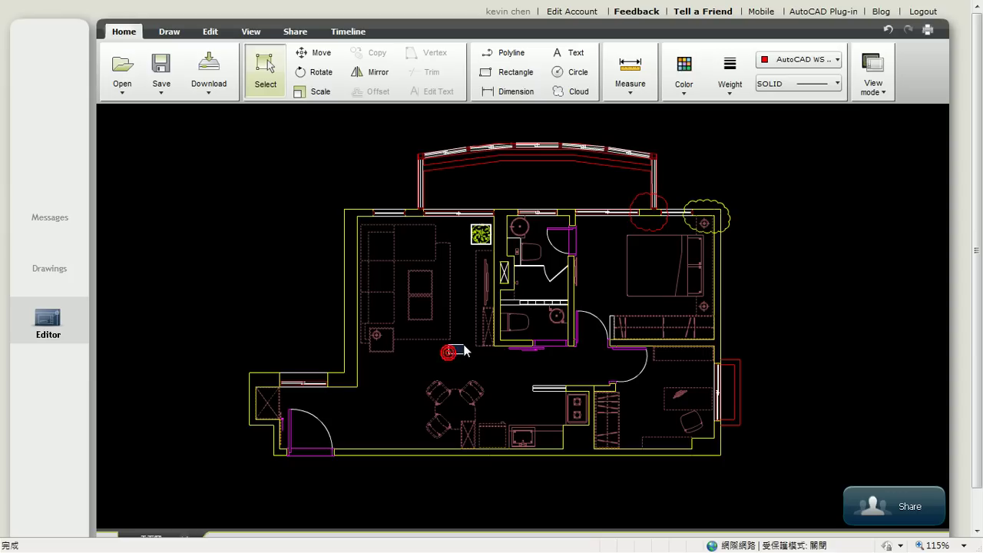
pyautogui.scroll(3, 461, 344)
pyautogui.moveTo(454, 343); pyautogui.dragTo(328, 232)
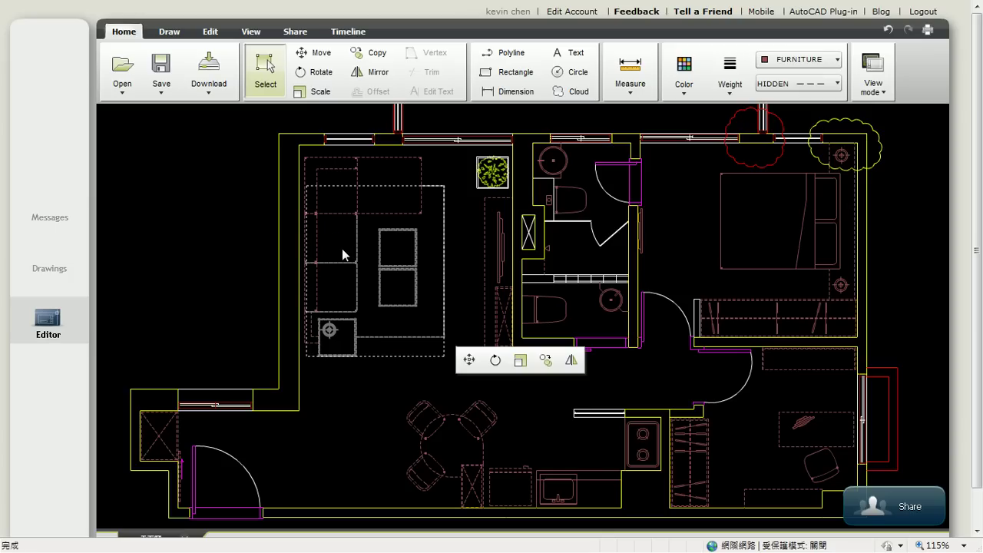
pyautogui.press('Delete')
# Step: Crossing-select and delete the cabinet next to the living room
pyautogui.moveTo(546, 364)
pyautogui.mouseDown()
pyautogui.moveTo(527, 375)
pyautogui.moveTo(456, 266)
pyautogui.moveTo(300, 154)
pyautogui.mouseUp()
pyautogui.press('Delete')
pyautogui.press('Delete')
pyautogui.scroll(-3, 440, 285)
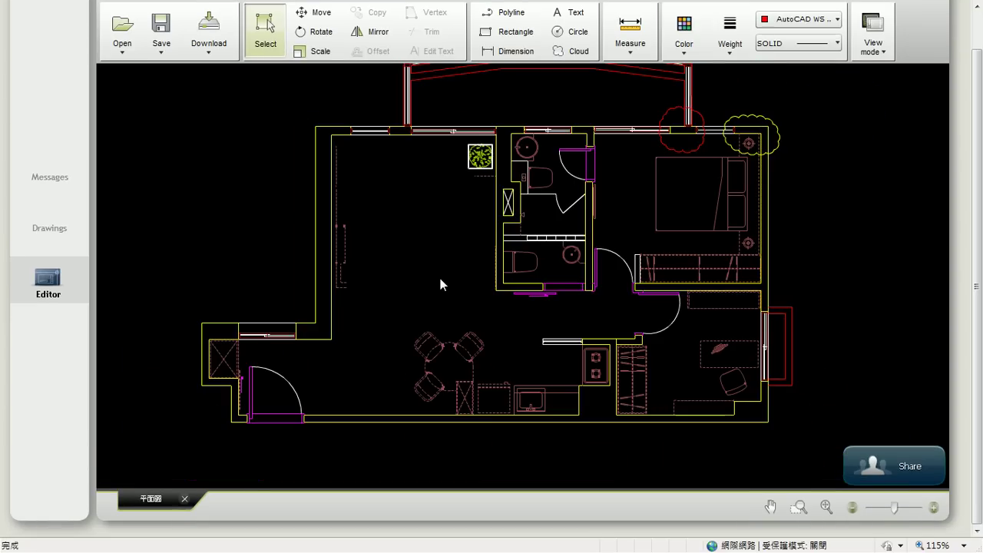
pyautogui.scroll(3, 410, 162)
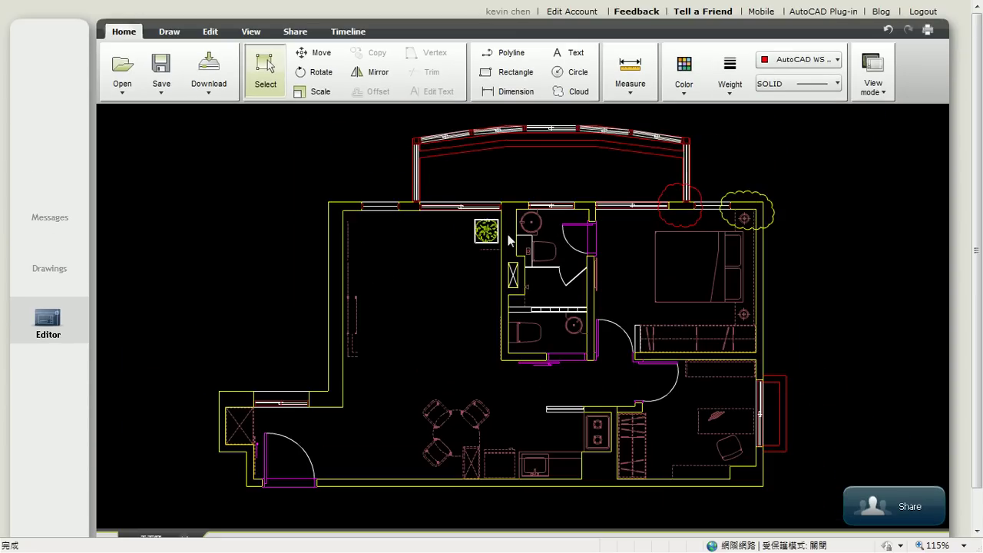
# Step: Download the floor plan as 平面圖.jpg and save it to the desktop
pyautogui.click(212, 84)
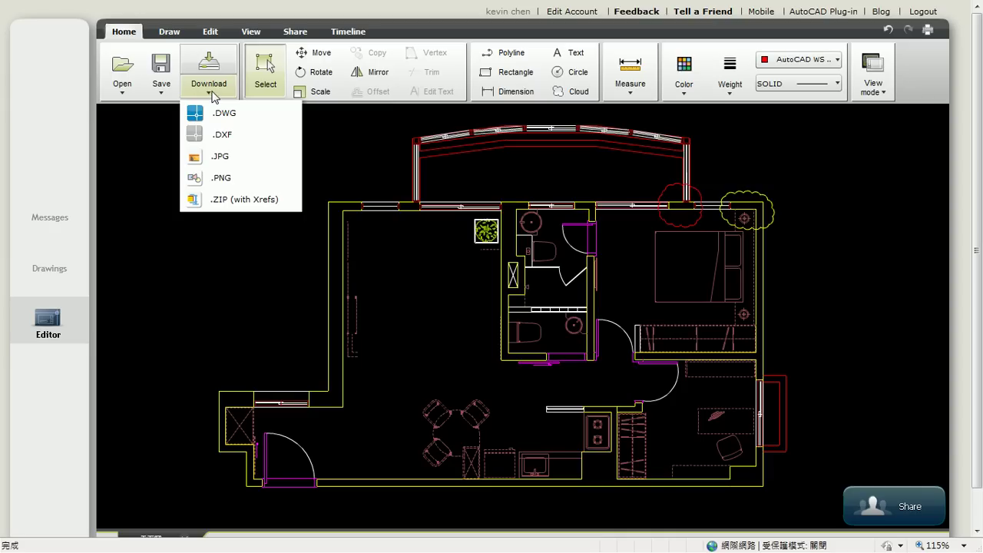
pyautogui.click(281, 115)
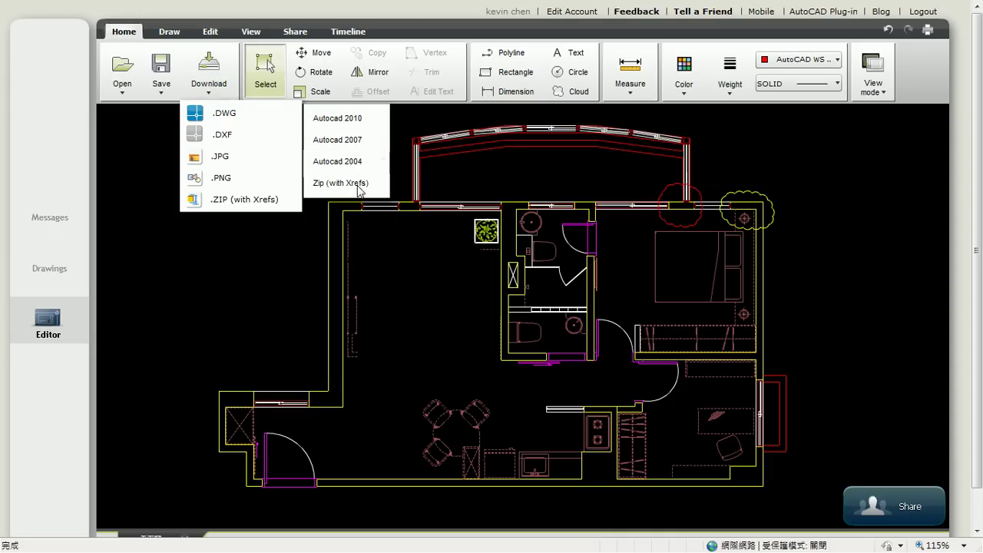
pyautogui.click(291, 136)
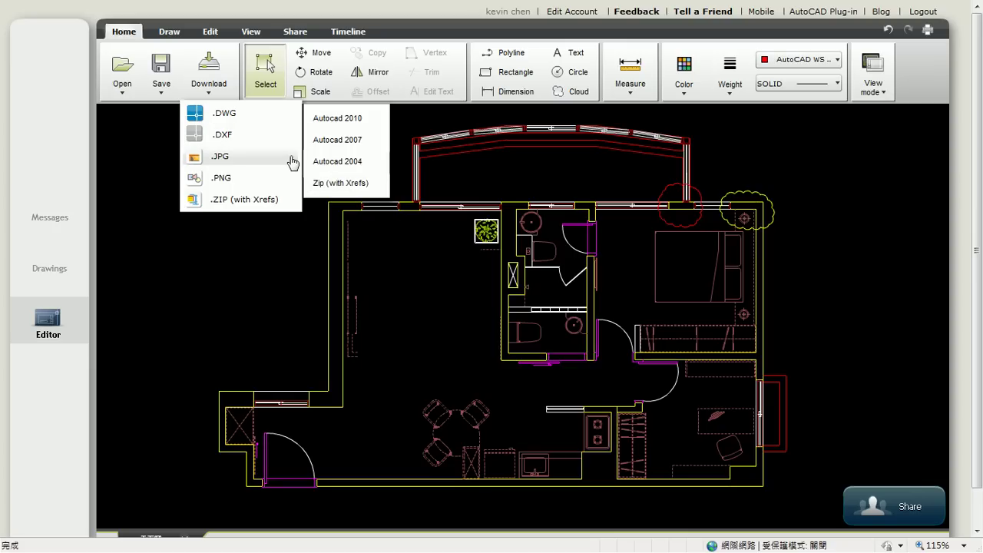
pyautogui.click(291, 163)
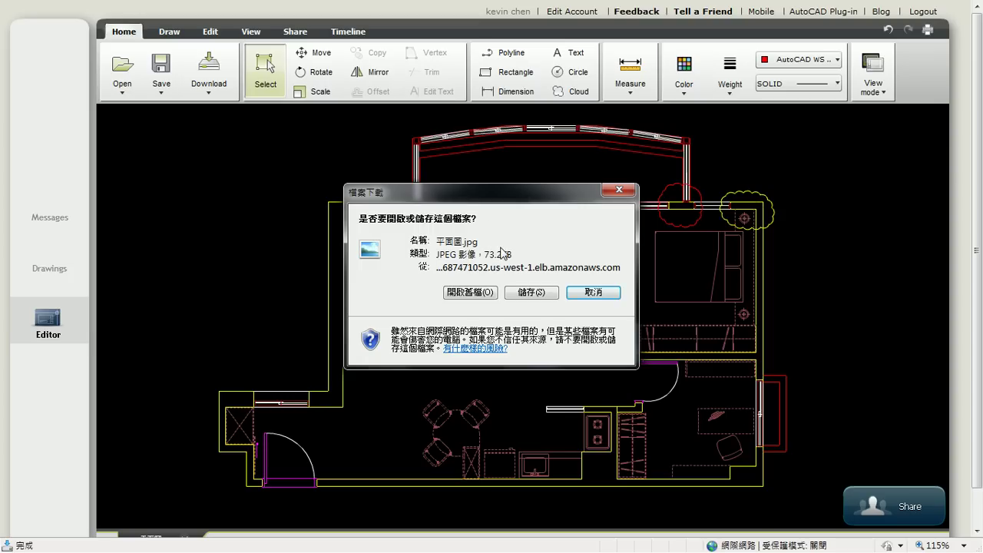
pyautogui.click(533, 293)
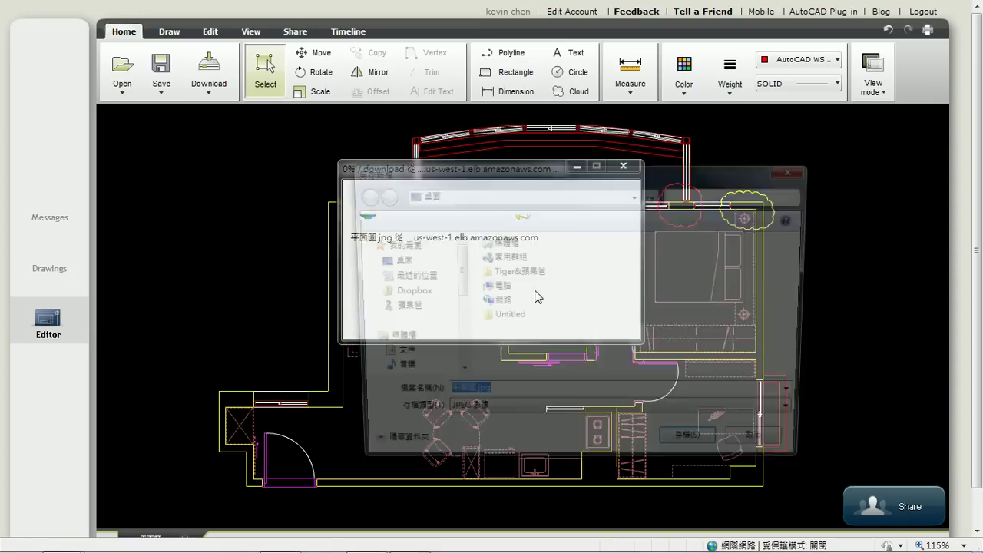
pyautogui.click(692, 449)
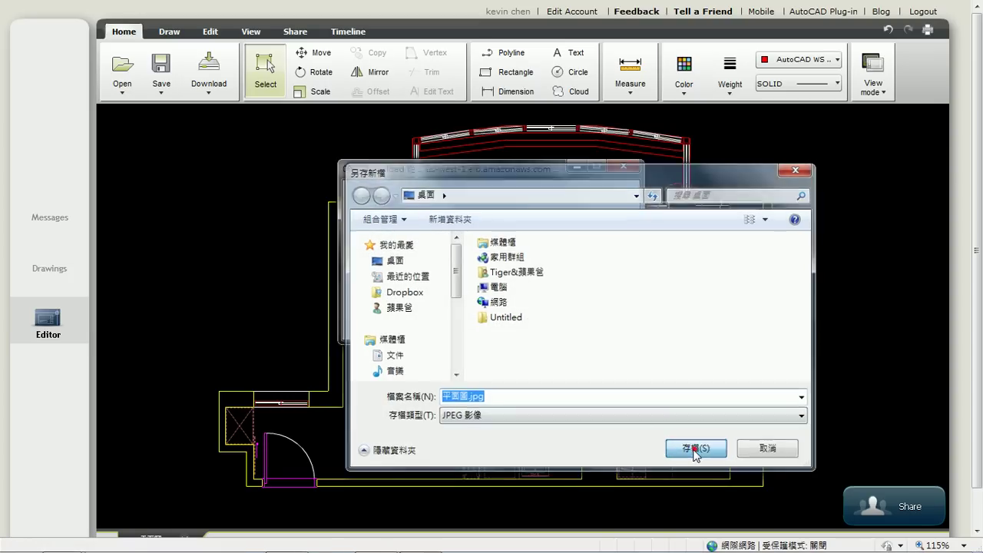
# Step: Download the drawing as 平面圖.dwg to the desktop, then leave full-screen view
pyautogui.click(219, 97)
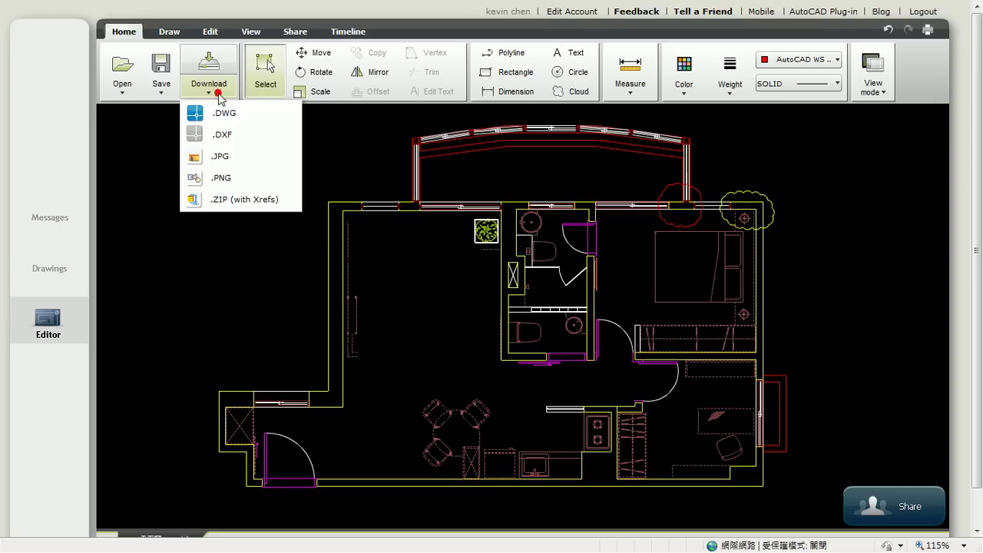
pyautogui.click(288, 114)
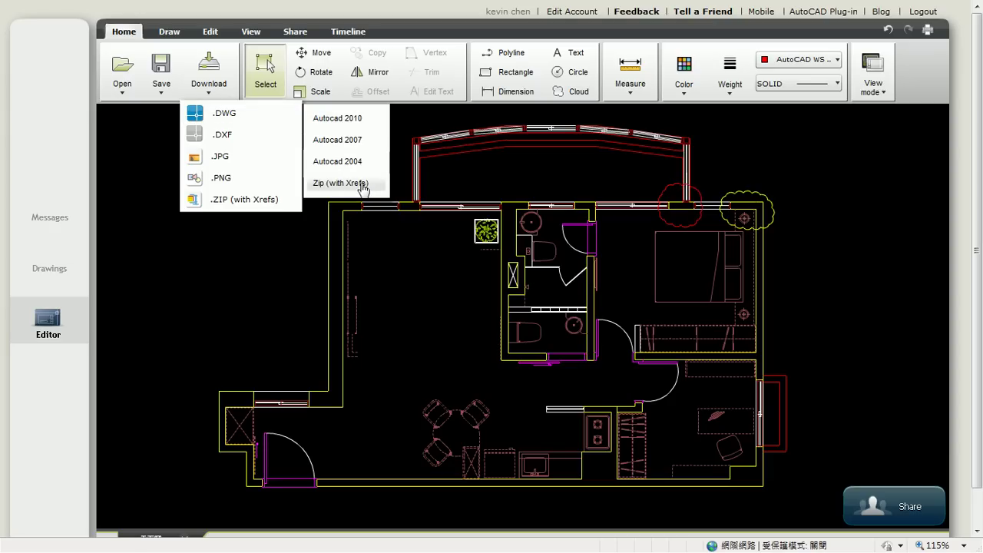
pyautogui.click(363, 185)
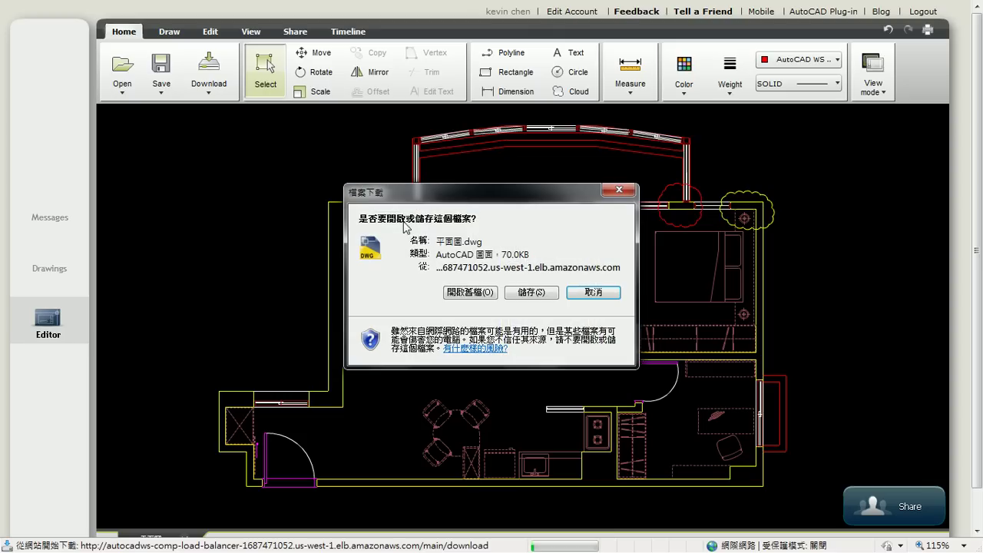
pyautogui.click(540, 294)
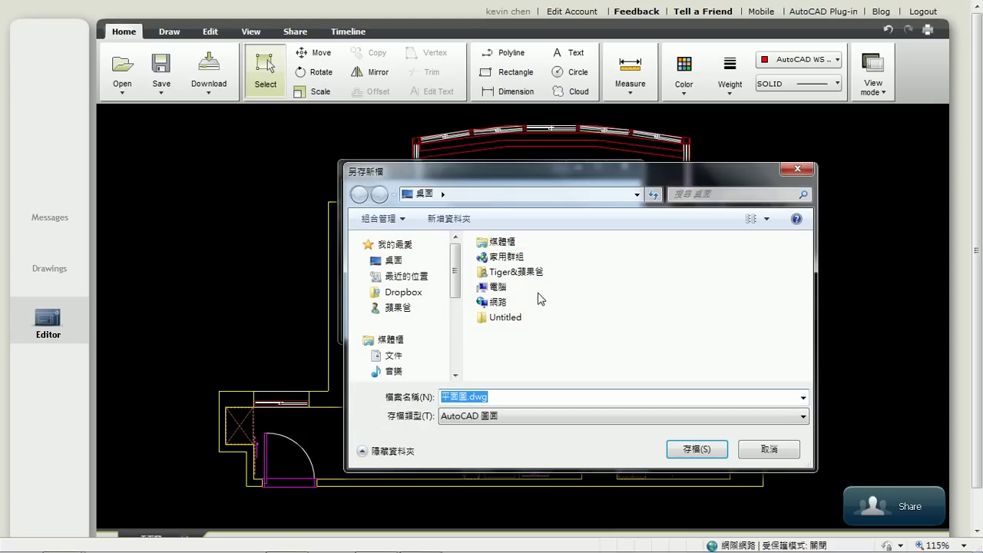
pyautogui.click(697, 449)
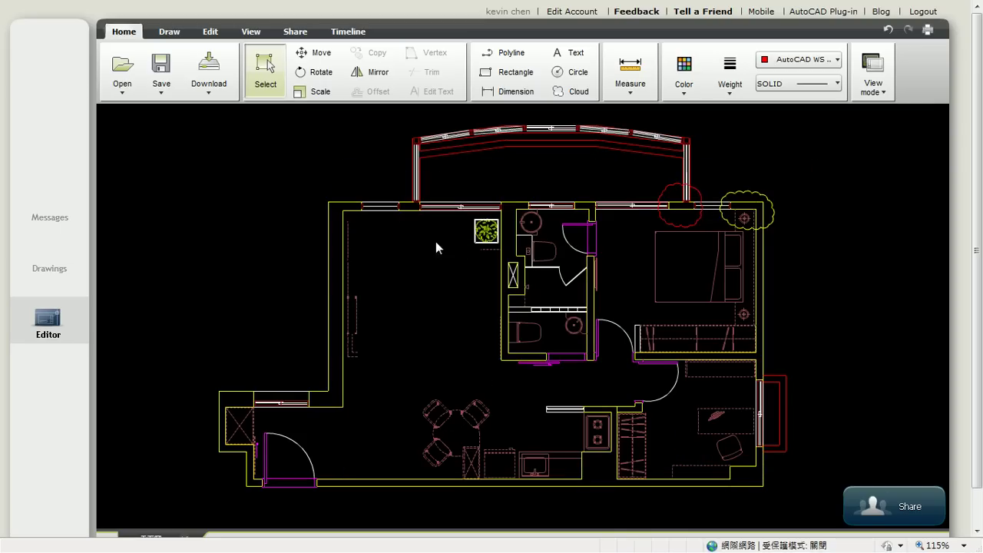
pyautogui.press('F11')
# Step: Show the desktop and check 平面圖.jpg in Windows Photo Viewer
pyautogui.press('super+d')
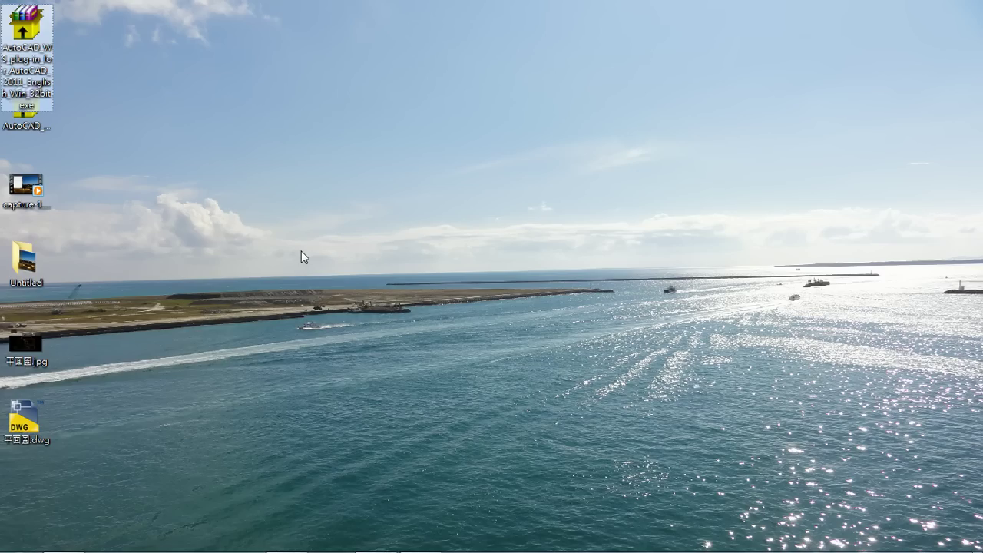
pyautogui.doubleClick(28, 343)
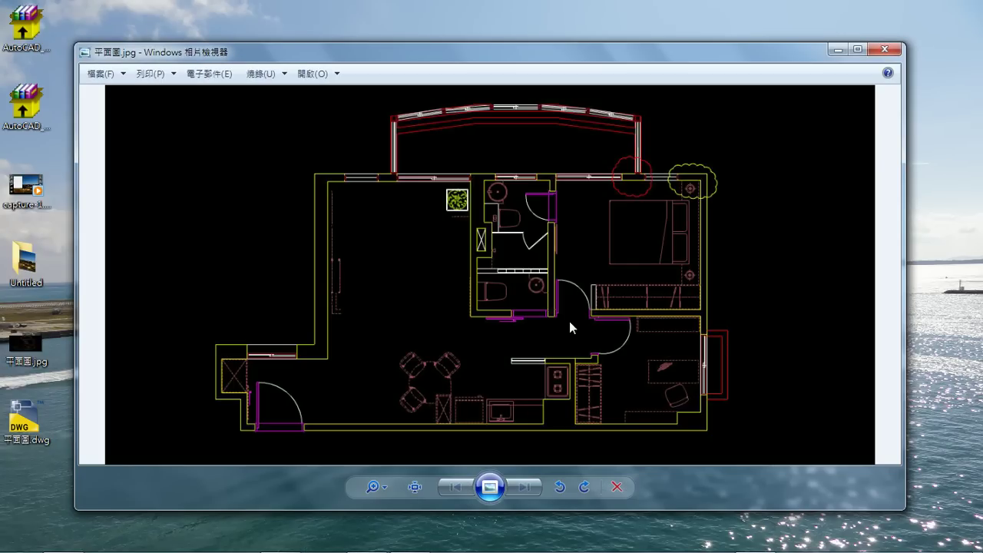
pyautogui.click(885, 50)
# Step: Open 平面圖.dwg in AutoCAD 2011, zoom around it, then close it
pyautogui.doubleClick(40, 401)
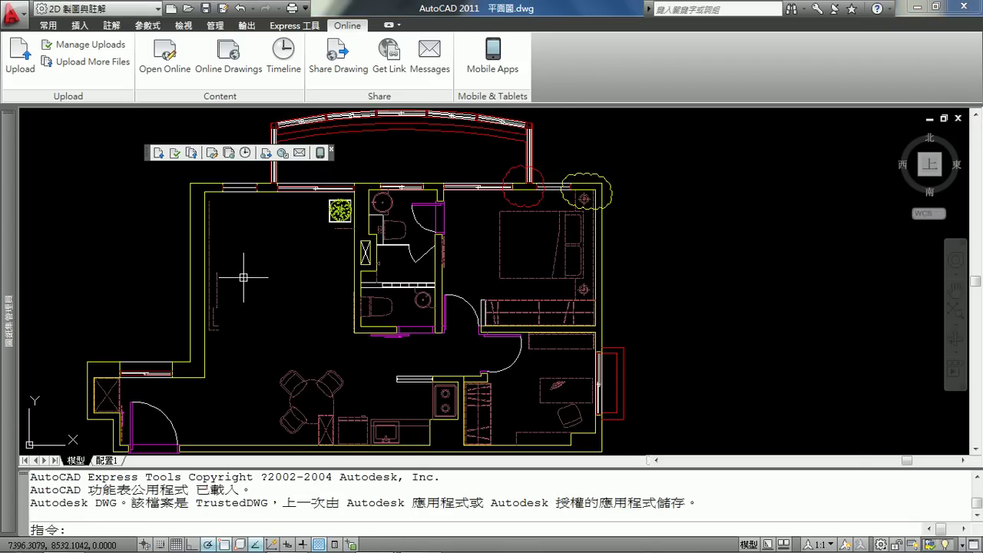
pyautogui.scroll(3, 243, 277)
pyautogui.scroll(1, 268, 285)
pyautogui.scroll(-2, 407, 262)
pyautogui.scroll(-2, 480, 261)
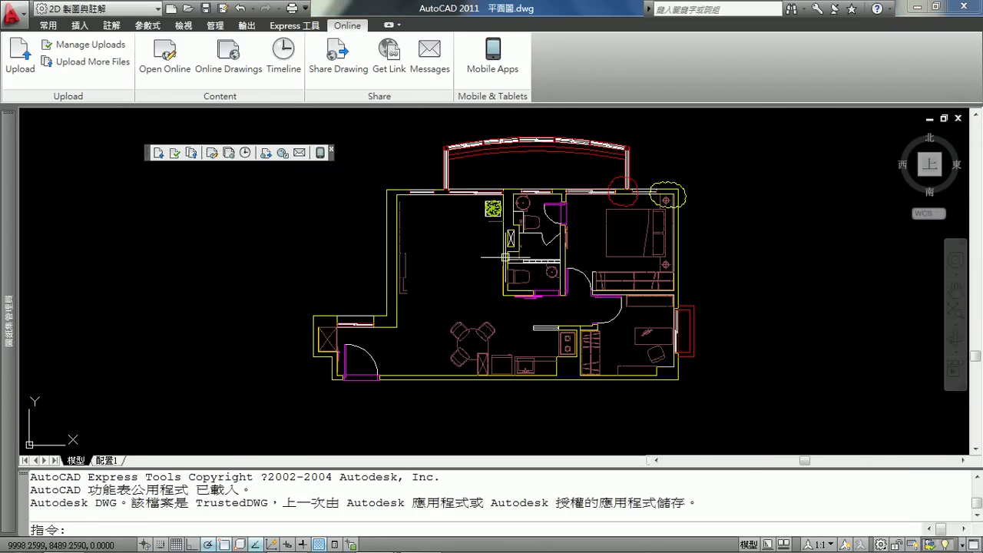
pyautogui.click(958, 118)
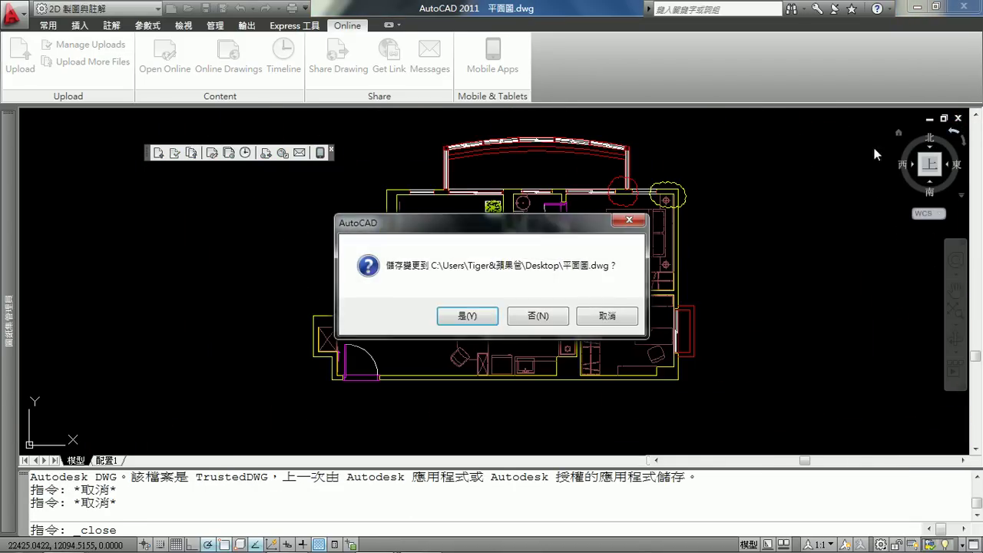